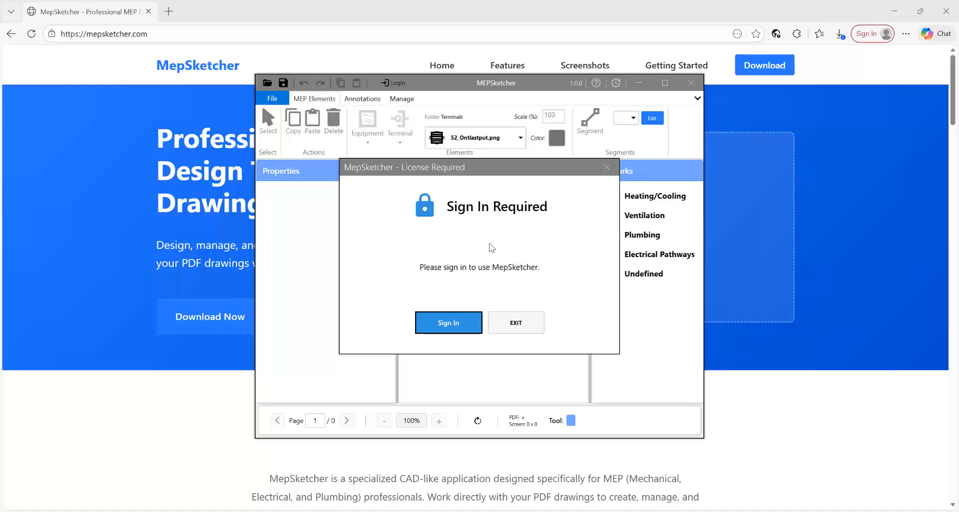
- Sign in with the account e-mail and password, then maximize the app window
click(431, 323)
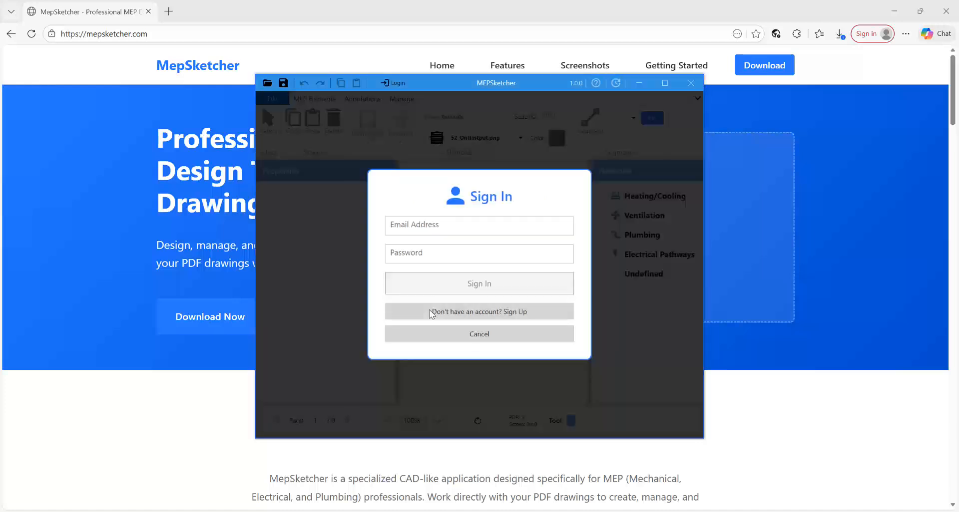
click(439, 226)
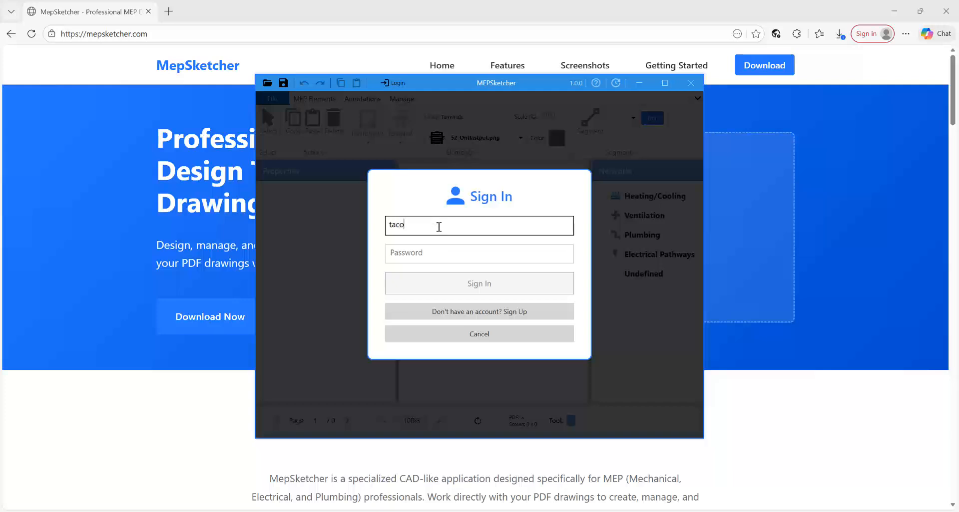
key(Tab)
text(••••••••••)
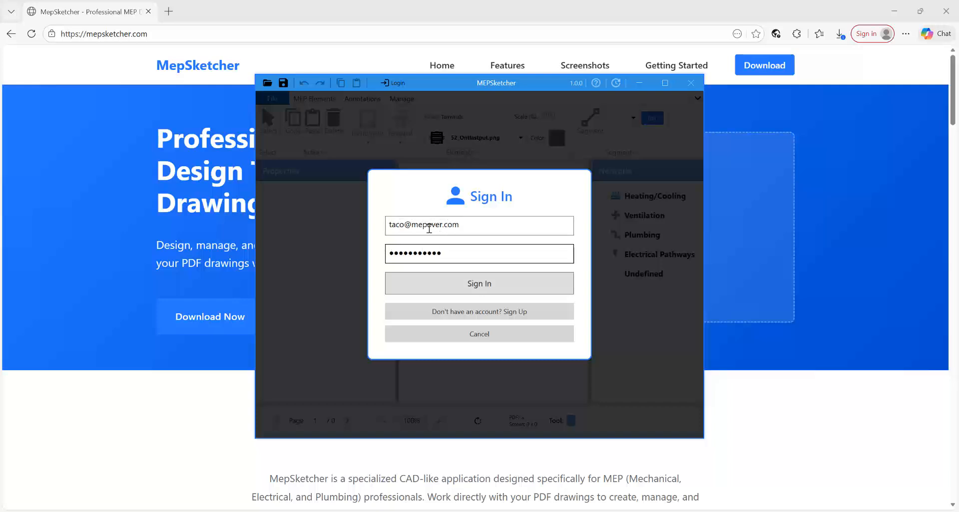
click(463, 287)
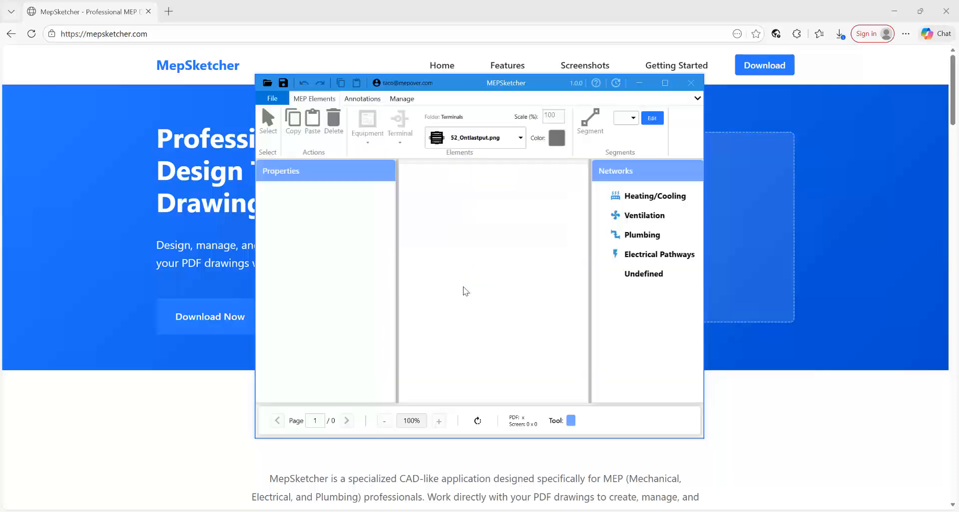
click(665, 83)
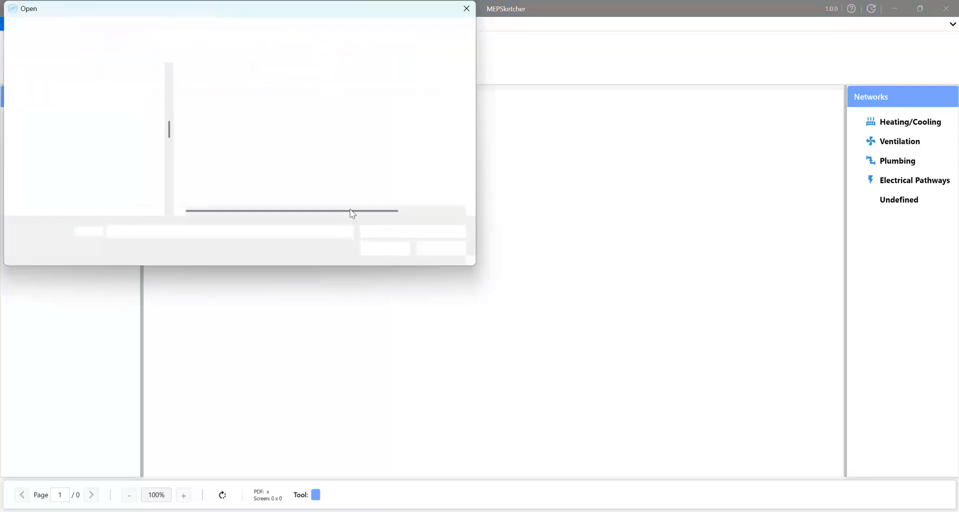
- Open the floor plan 00_onderlegger_BG_bwk.pdf
click(240, 89)
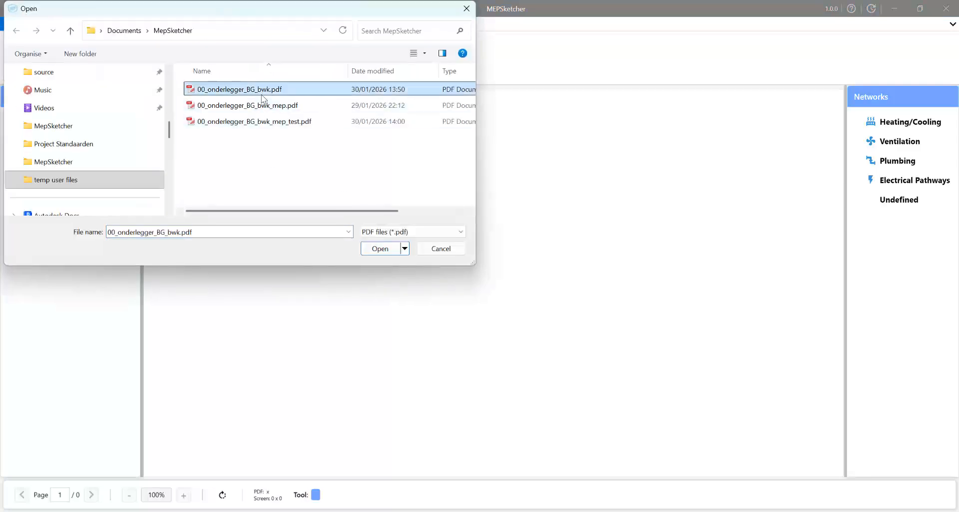
click(376, 254)
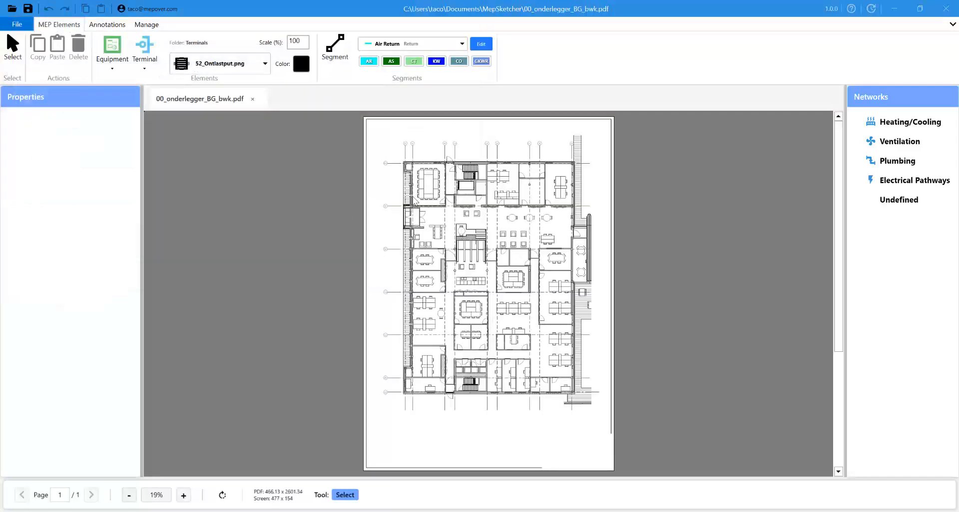
- Zoom to 112% and pan onto the top-left conference room
scroll(408, 190, up, 5)
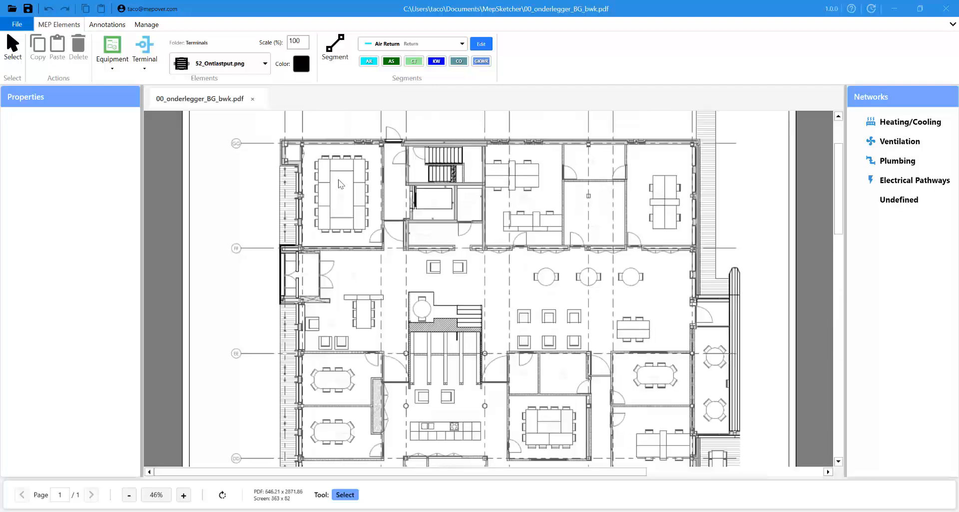
scroll(295, 278, up, 4)
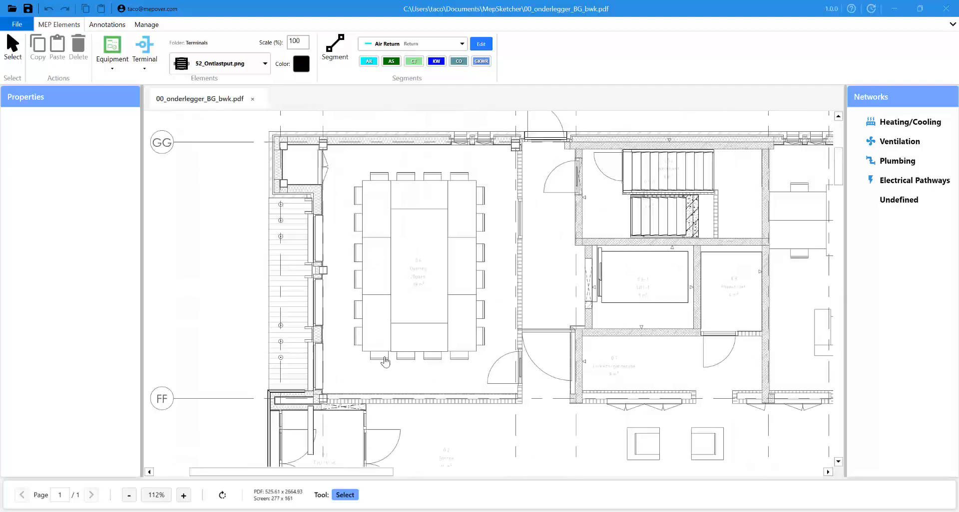
middle_drag(368, 330, 340, 317)
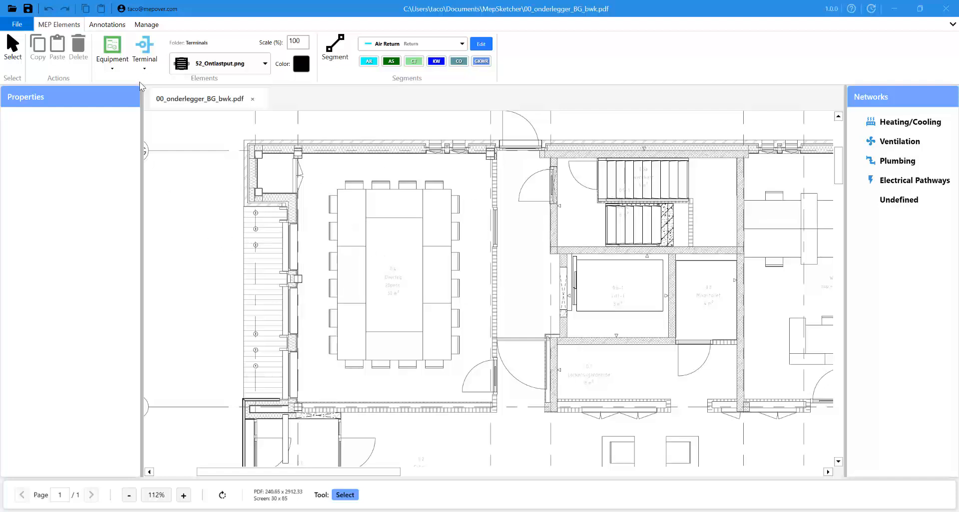
- Load the Terminal tool with the 57_Ventilatierooster_rh_toevoer.png grille image
click(146, 48)
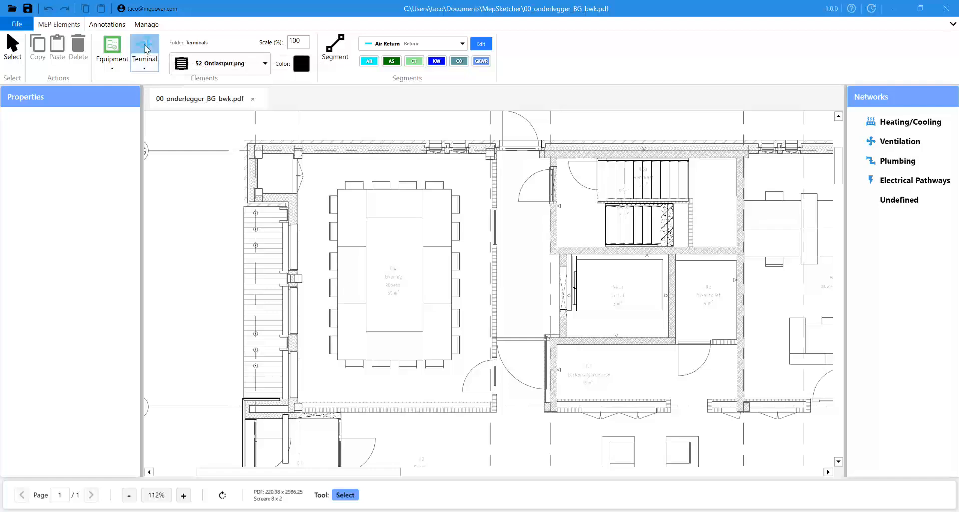
click(250, 67)
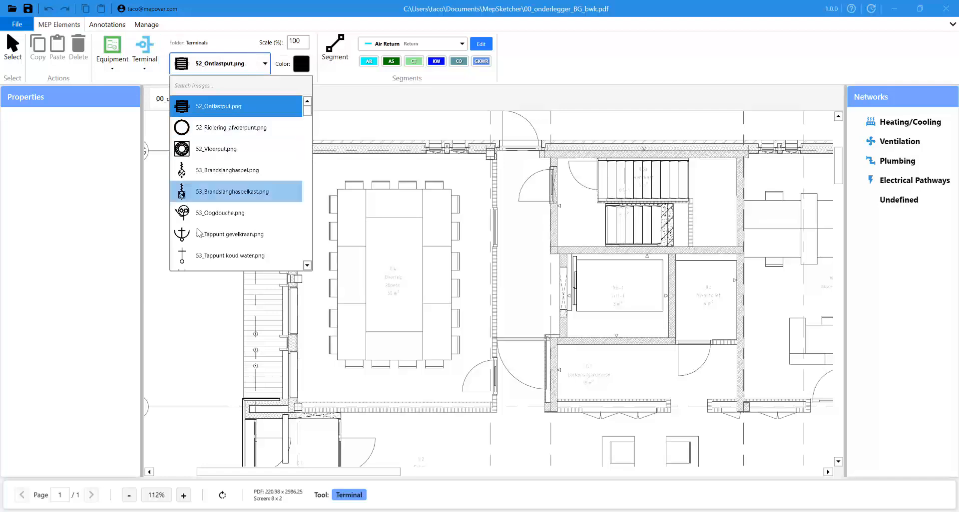
scroll(215, 195, down, 6)
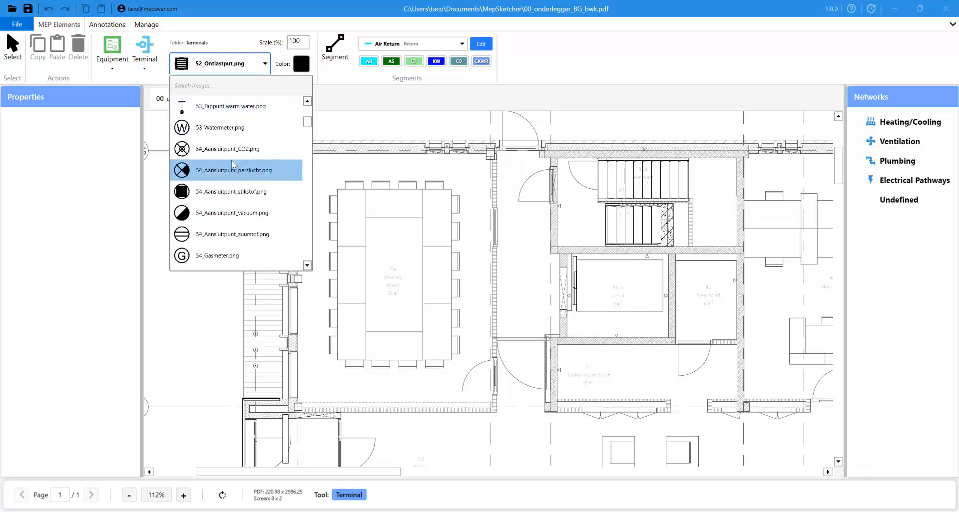
scroll(232, 159, down, 6)
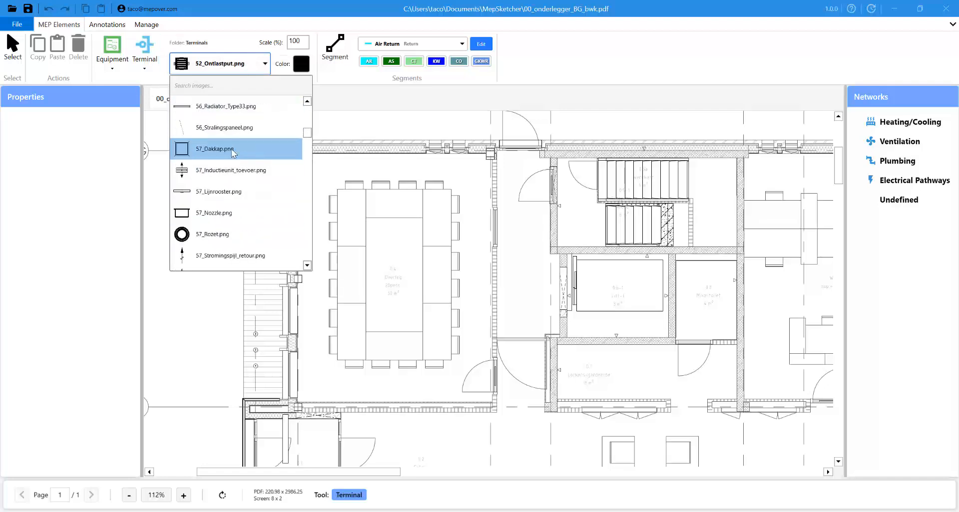
scroll(232, 149, down, 1)
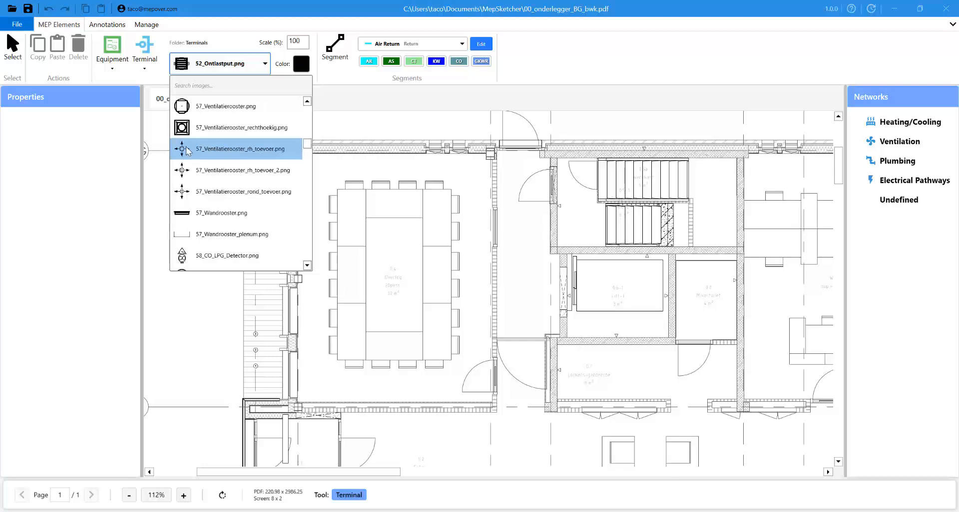
click(228, 150)
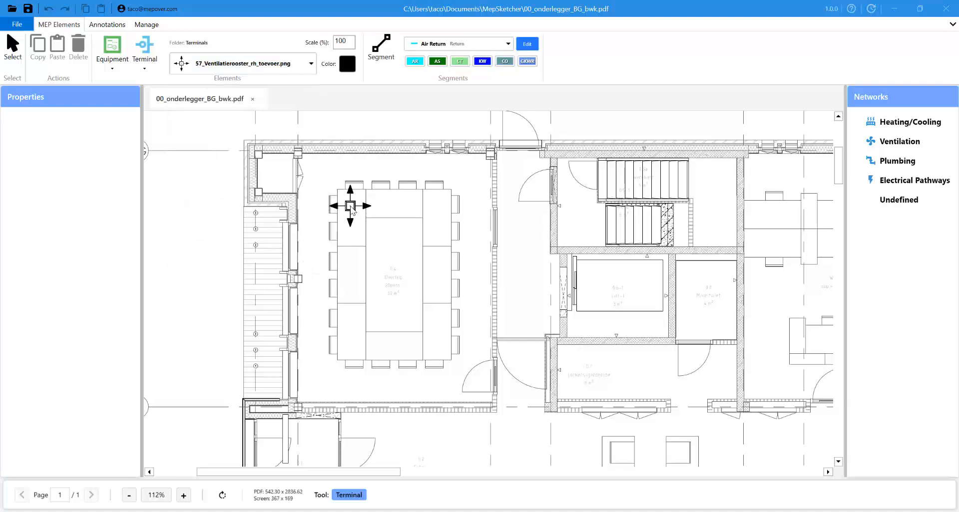
- Place four supply grilles at the conference table's four corners
click(353, 203)
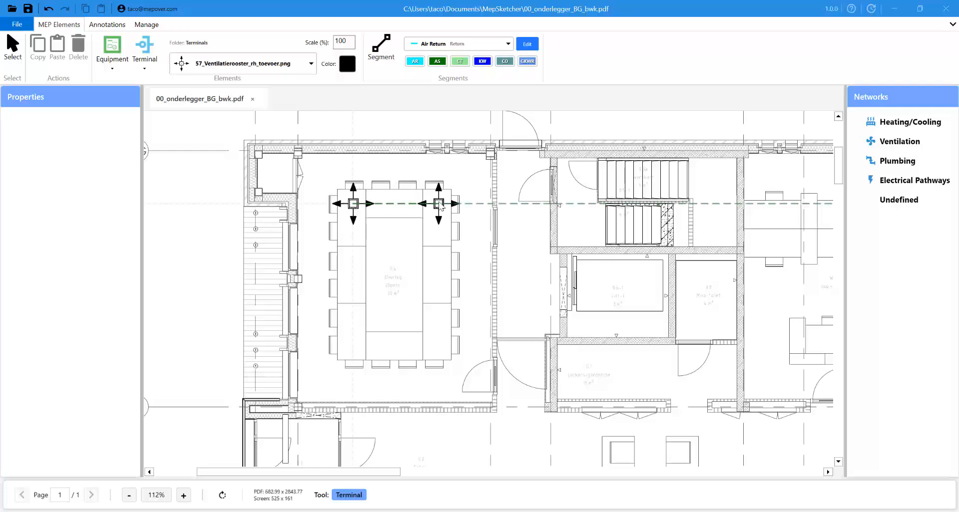
click(437, 204)
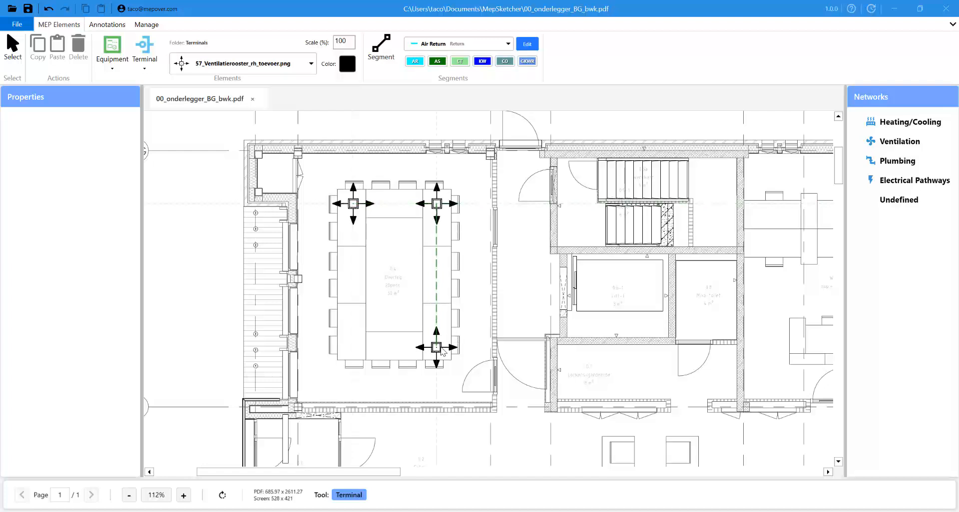
click(437, 347)
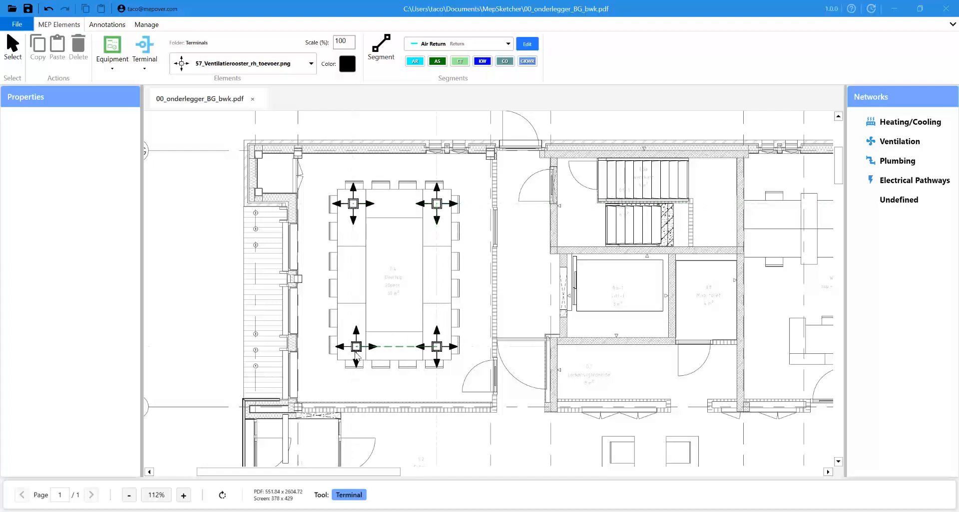
click(354, 347)
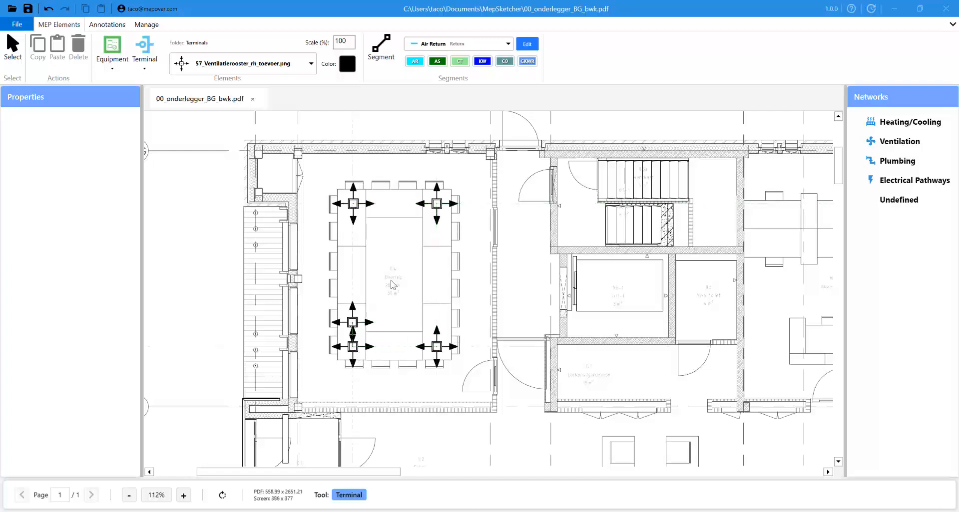
key(Escape)
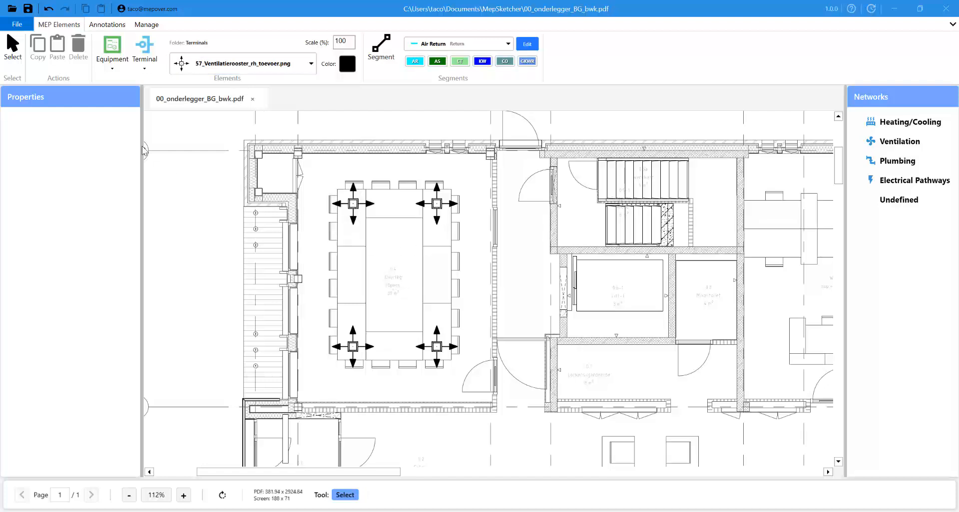
- Search 'wandcon' and pick the 62_Wandcontactdoos_2voudig.png double socket image
click(306, 69)
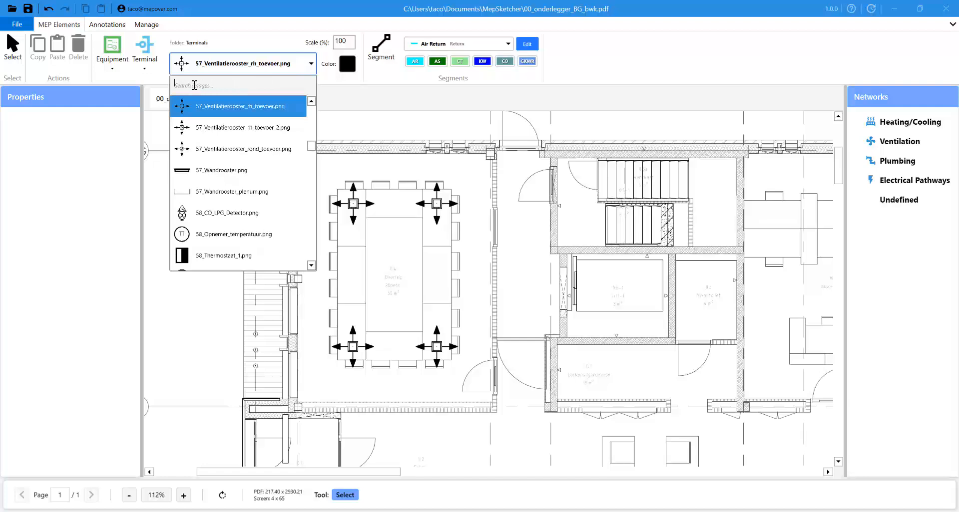
text(sock)
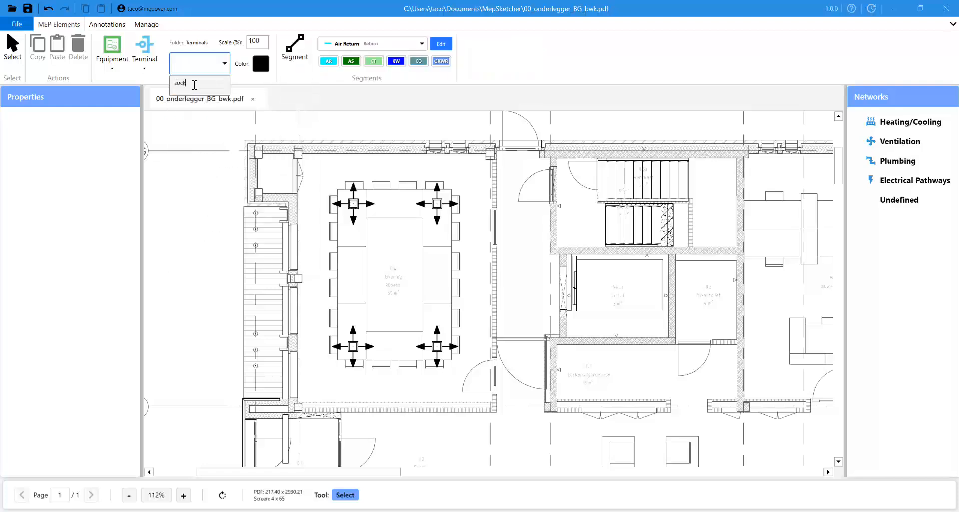
key(BackSpace)
key(BackSpace)
key(BackSpace)
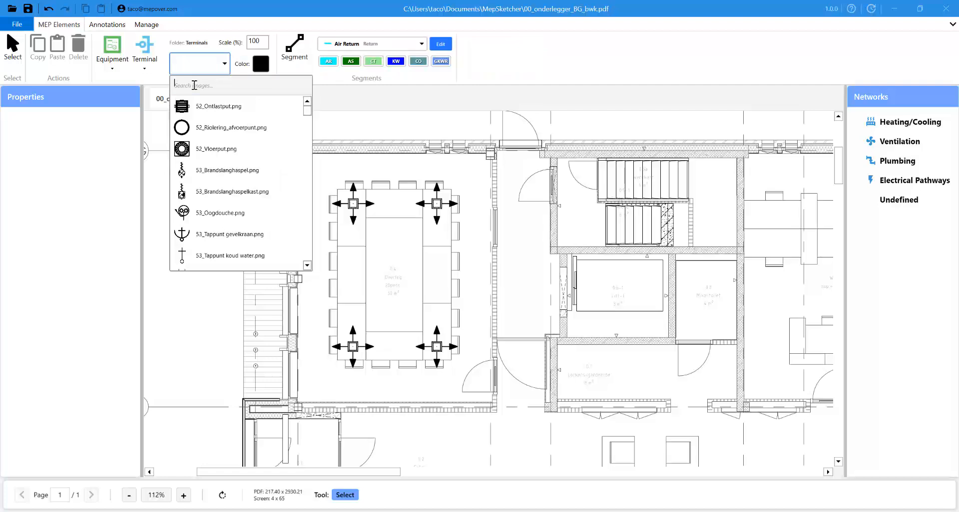
text(wan)
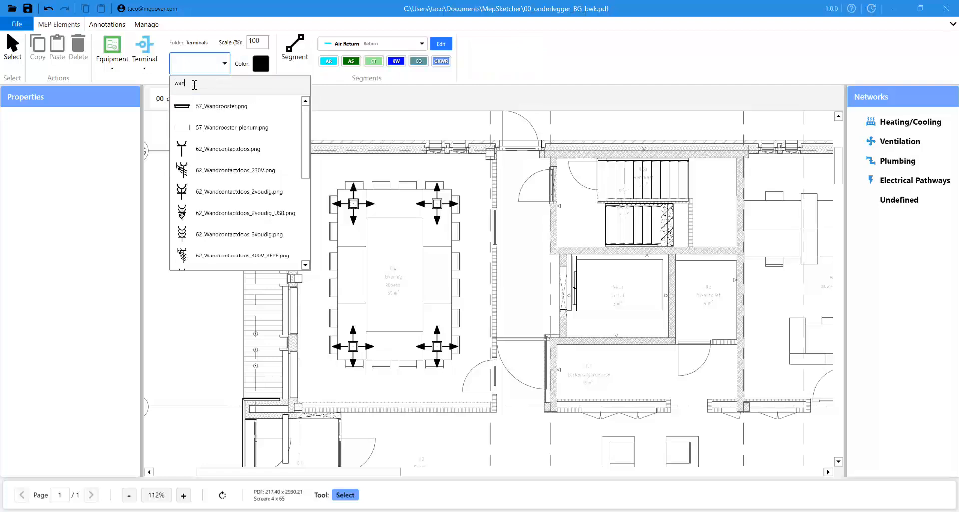
text(dco)
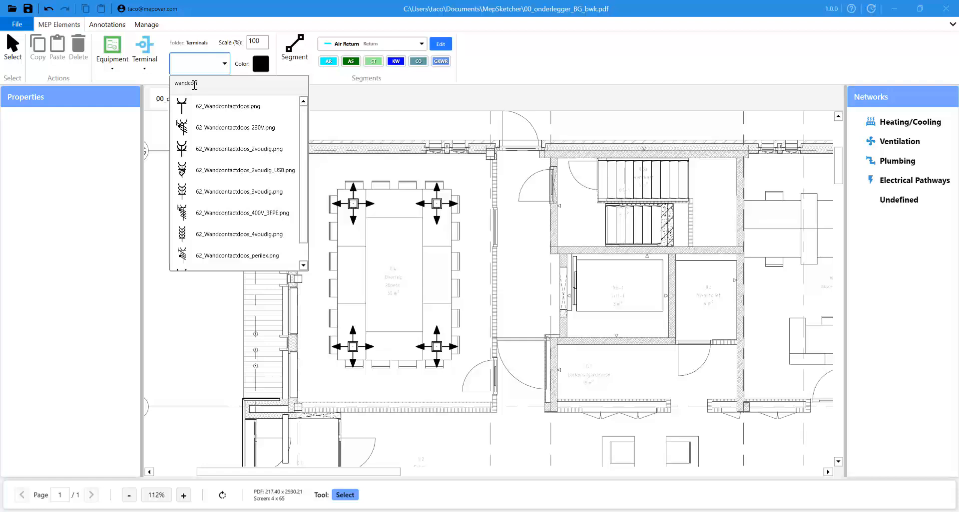
text(n)
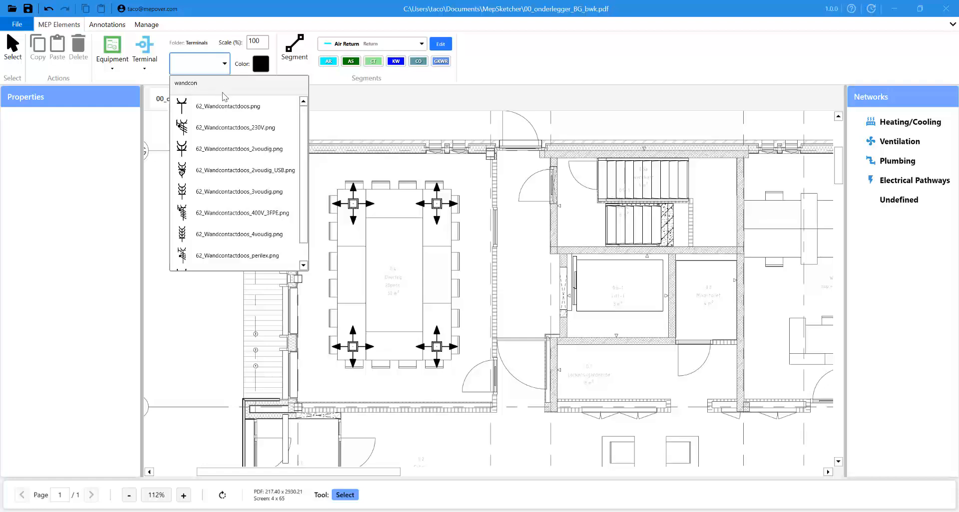
click(217, 149)
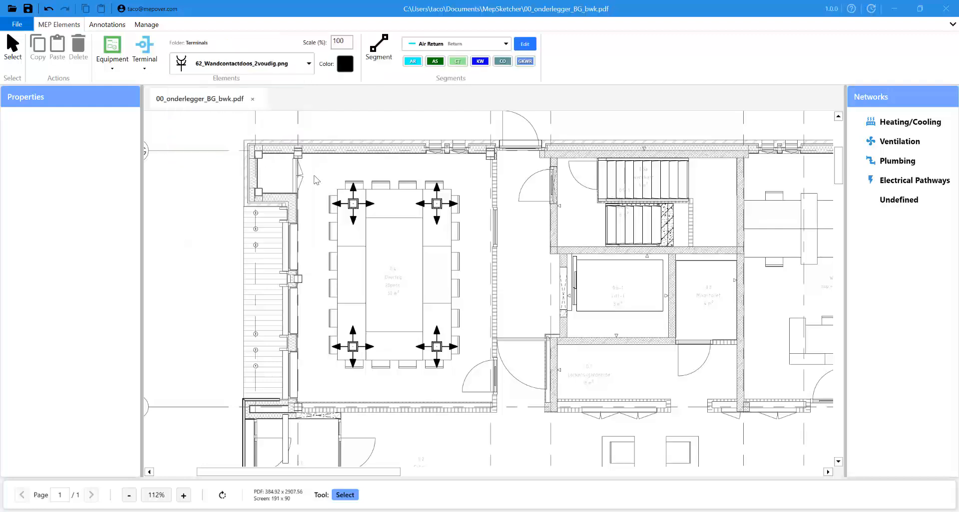
- Place a double wall socket on the meeting room's top wall
click(153, 50)
click(332, 160)
key(Escape)
click(146, 46)
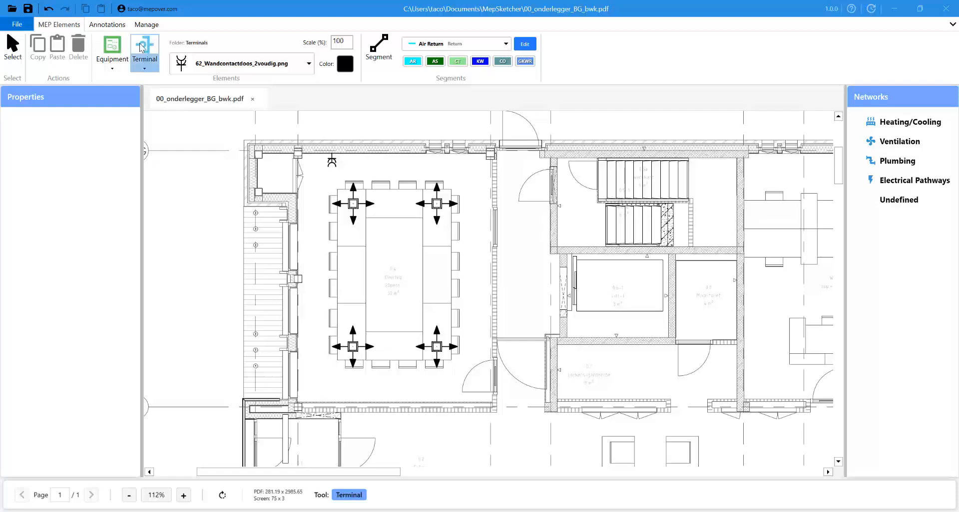
- Set the new terminals' tint to bright green through the custom colour chooser
click(345, 66)
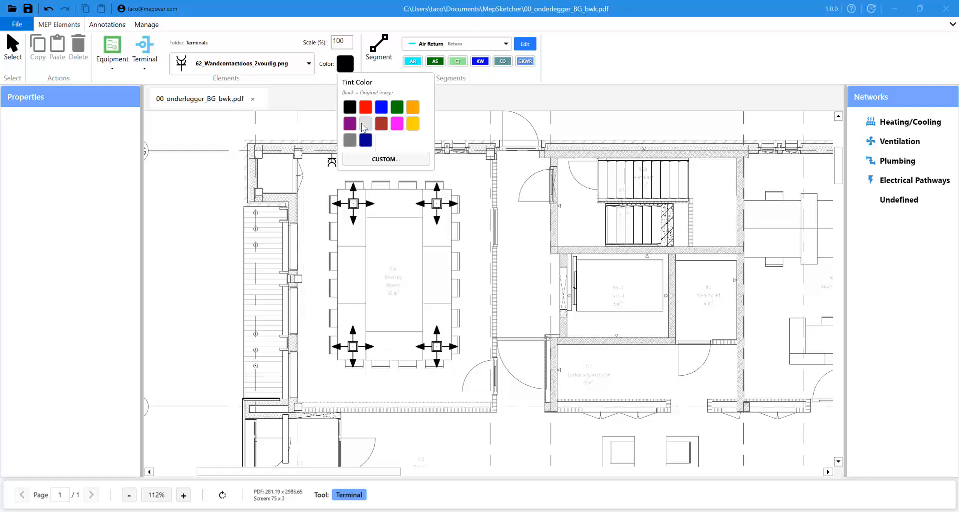
click(385, 160)
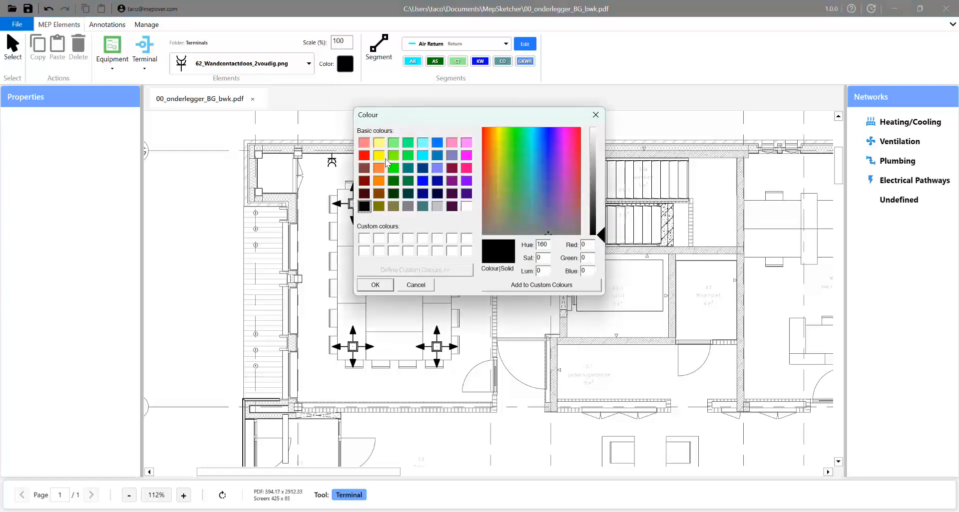
click(392, 168)
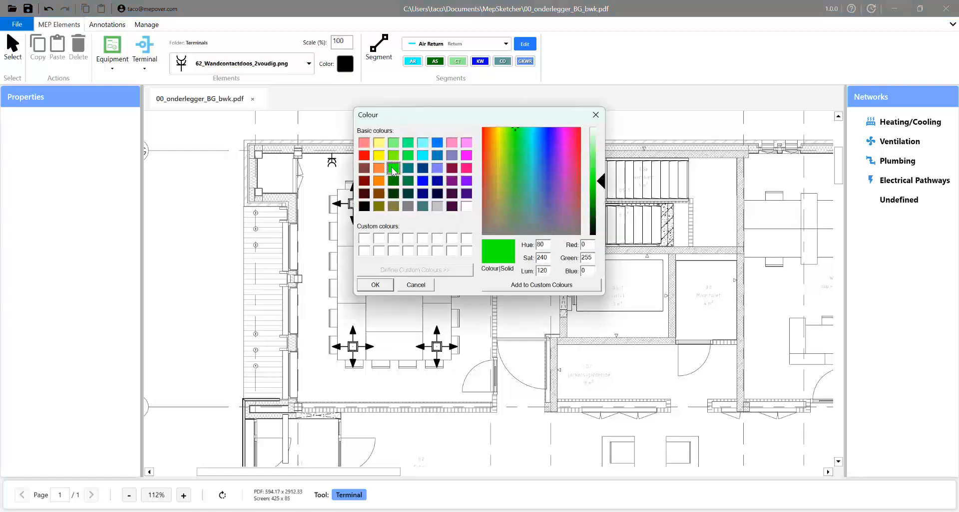
click(375, 286)
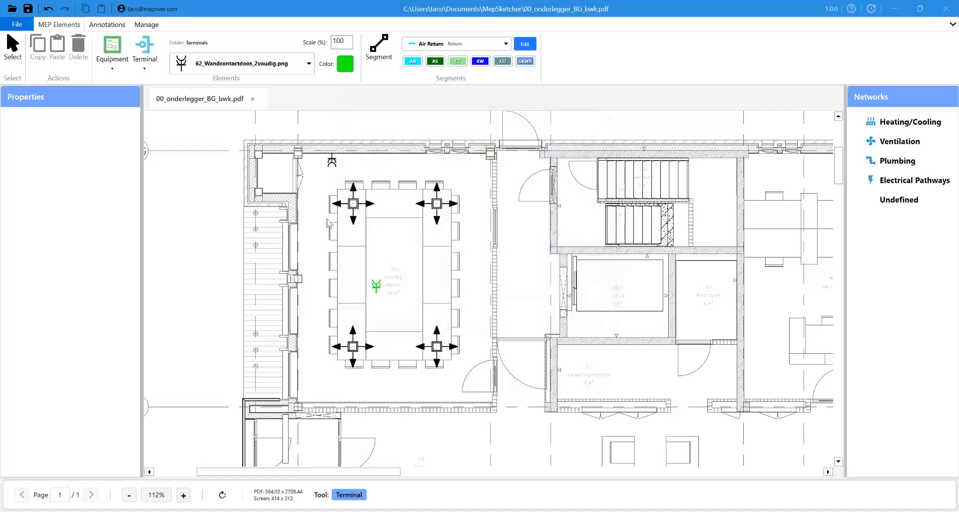
- Place green sockets on the meeting room's top, right and left walls
click(400, 162)
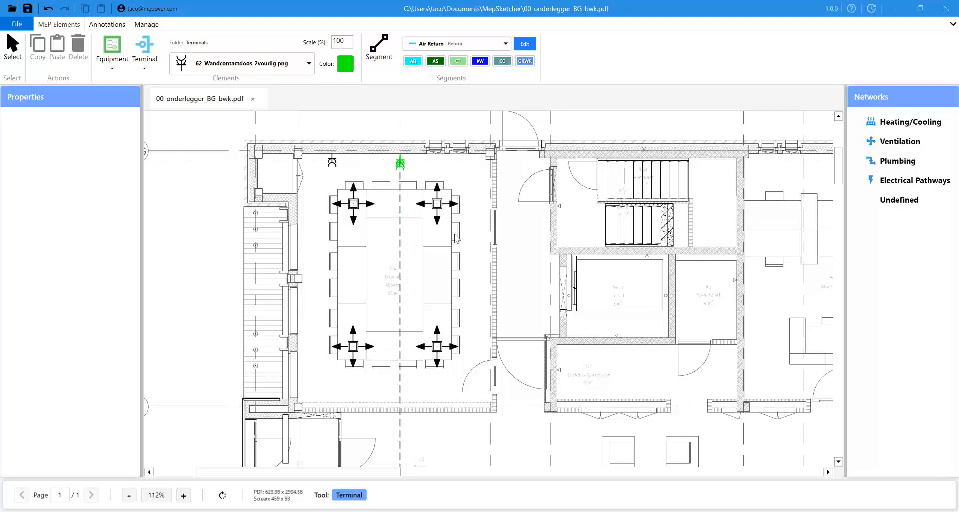
click(487, 280)
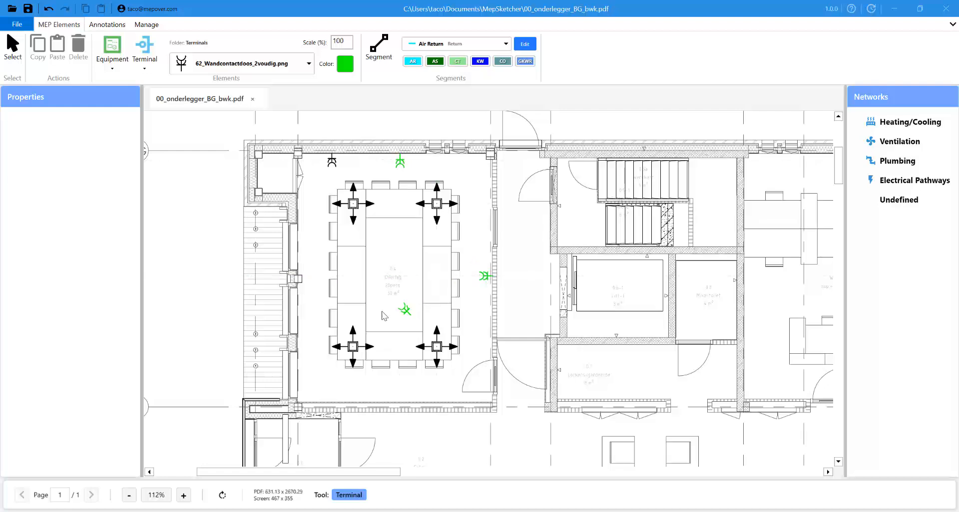
click(307, 220)
key(Escape)
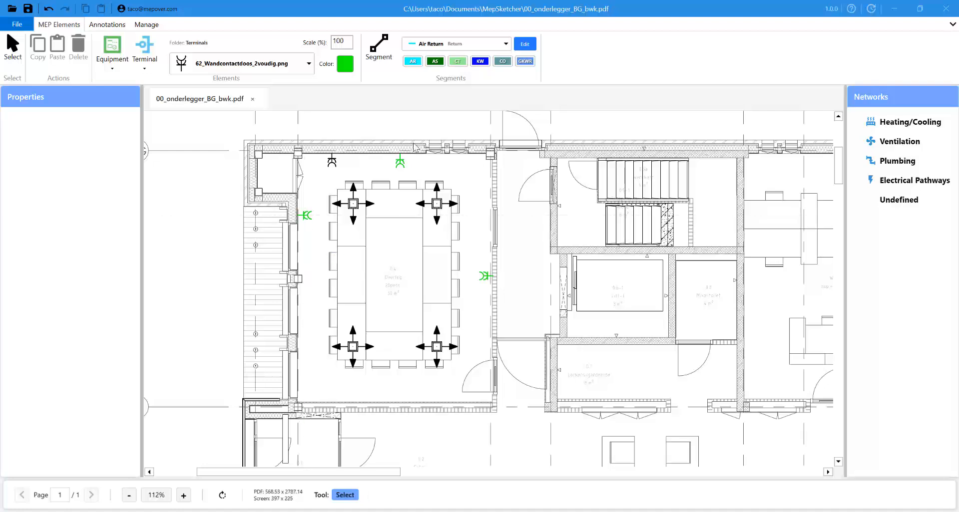
- Change the black top-wall socket's colour to bright green in Properties
click(334, 163)
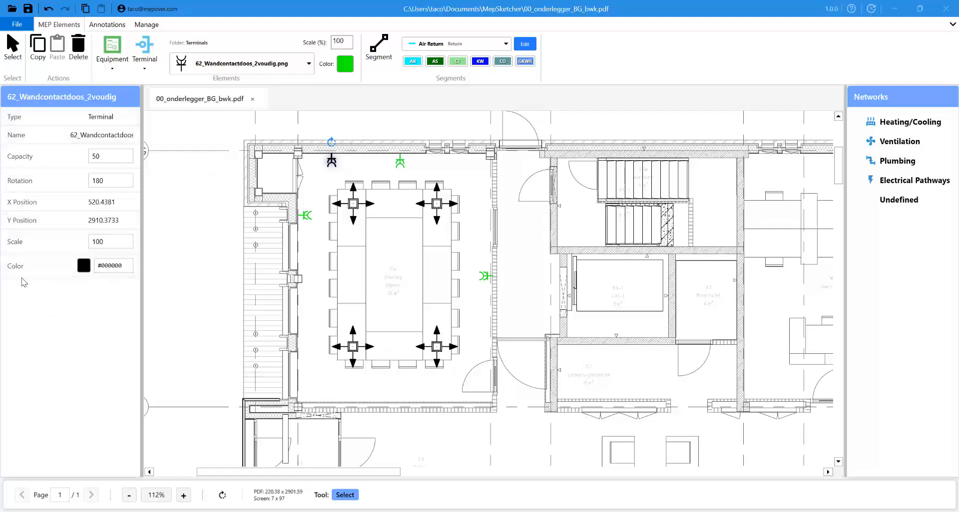
click(84, 267)
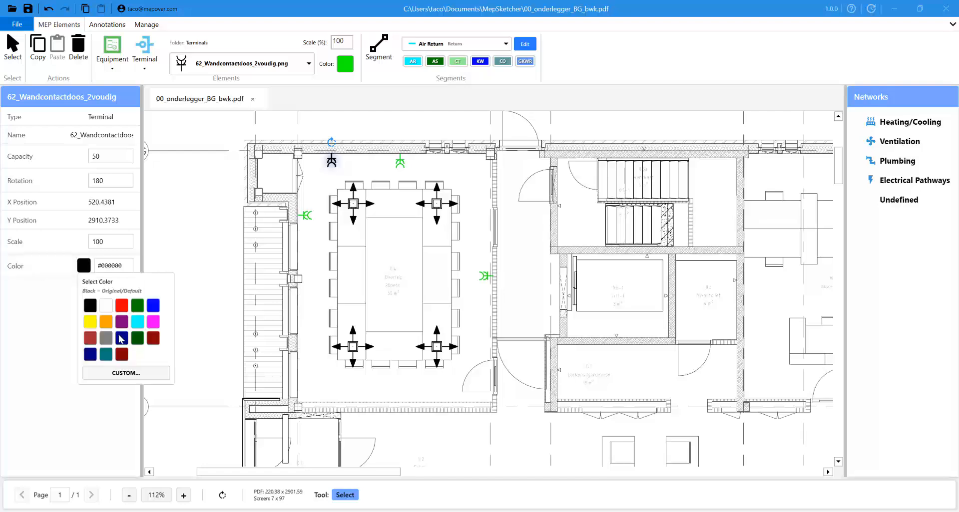
click(120, 373)
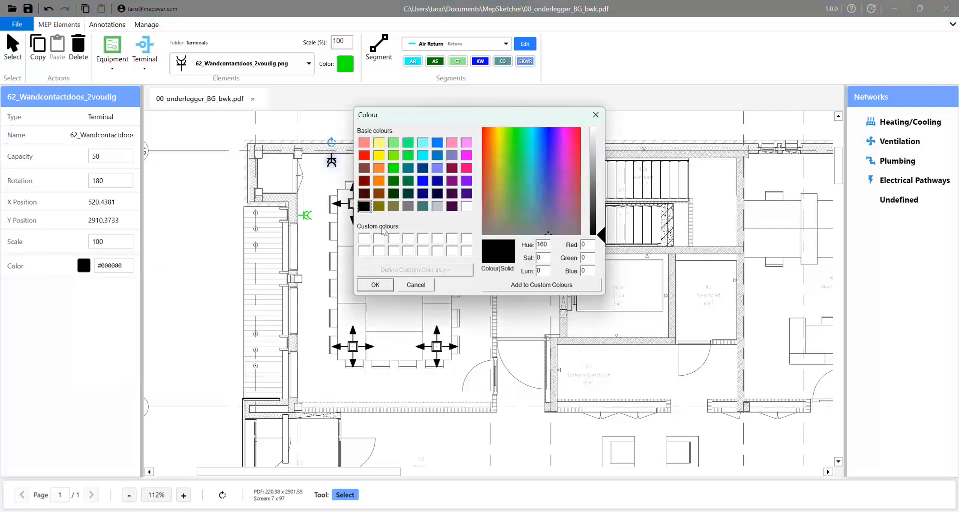
click(394, 169)
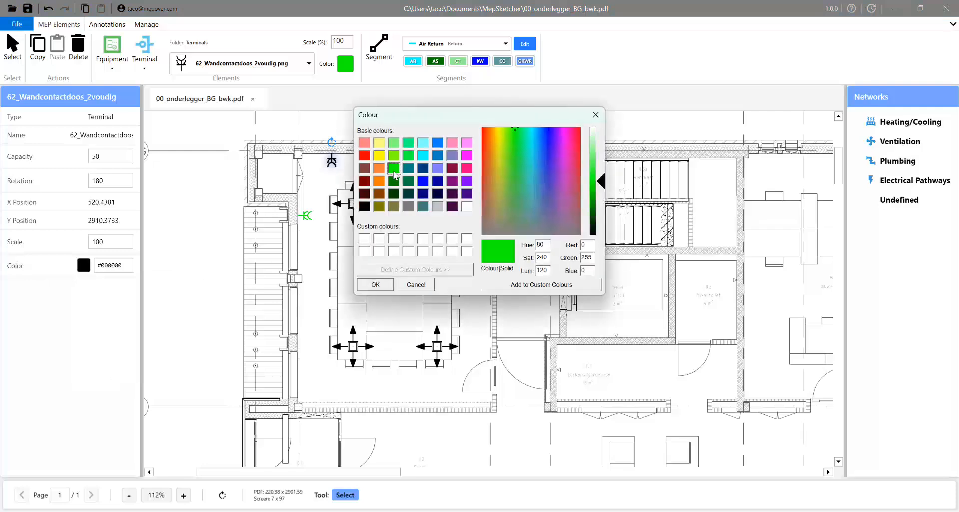
click(375, 284)
click(381, 256)
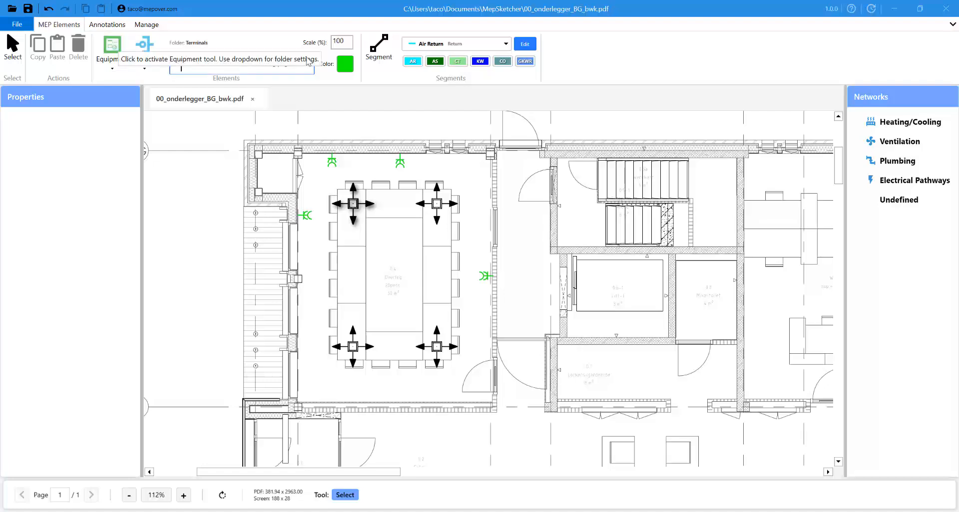
- Load the Equipment tool with the D3_Fan_axial.png fan image
click(111, 49)
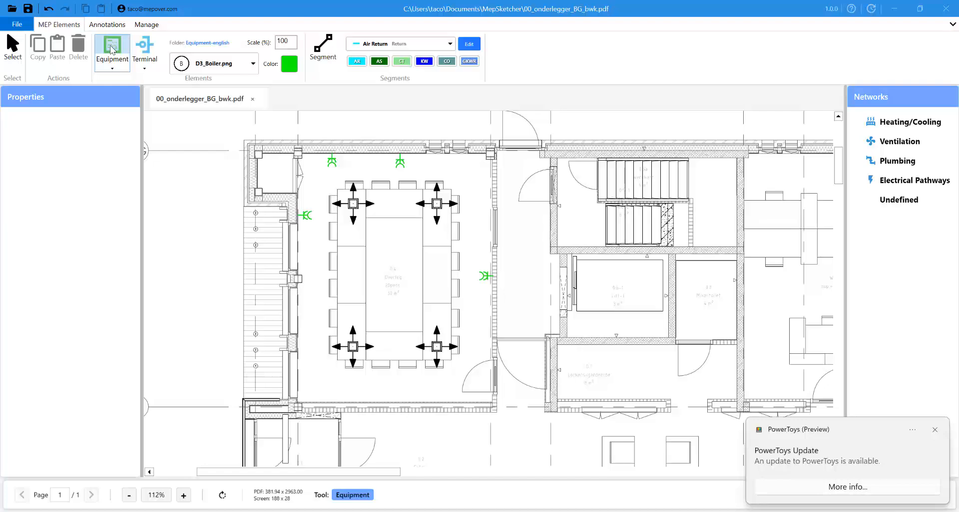
click(248, 70)
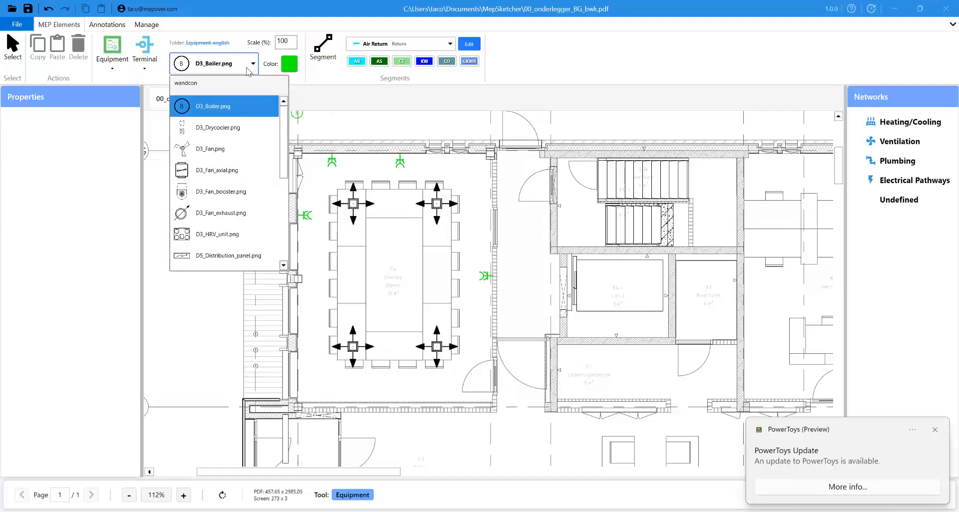
click(225, 171)
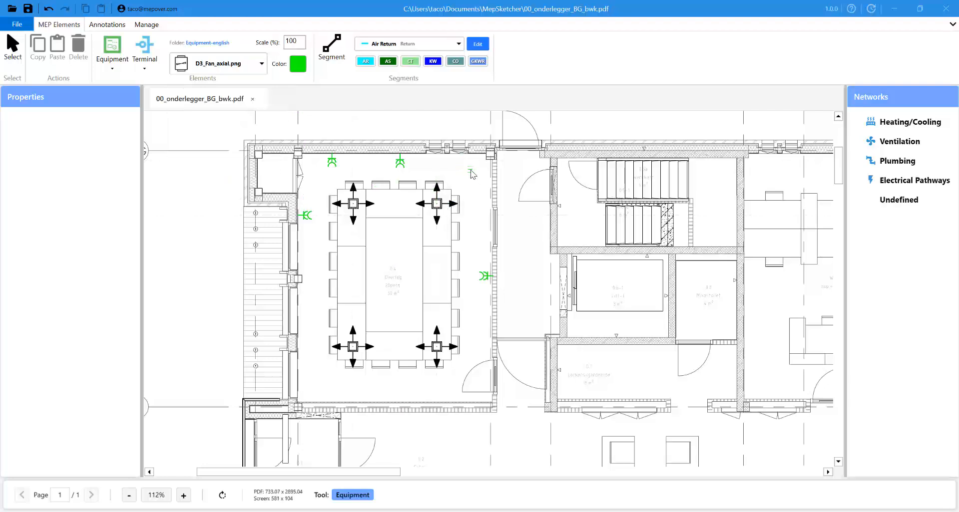
- Place the axial fan at 200% scale in the room's upper-right corner
double_click(293, 45)
text(200)
click(473, 176)
key(Escape)
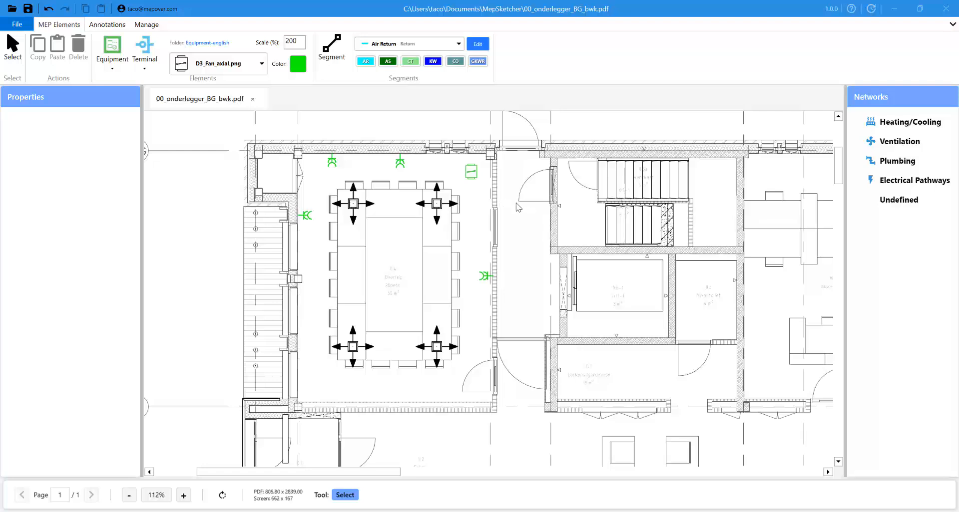
- Change the fan's scale to 250 in Properties
click(471, 171)
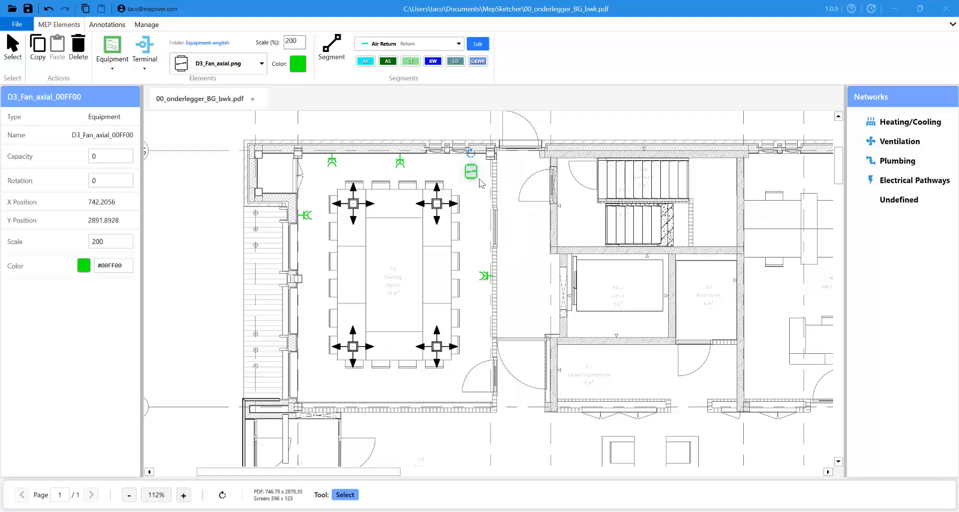
click(102, 242)
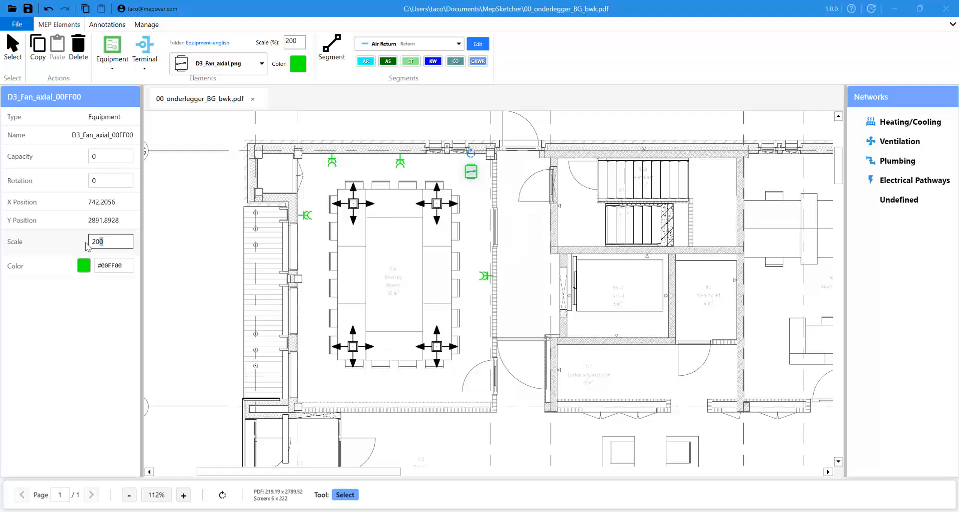
drag(86, 245, 83, 245)
text(250)
key(Return)
click(494, 222)
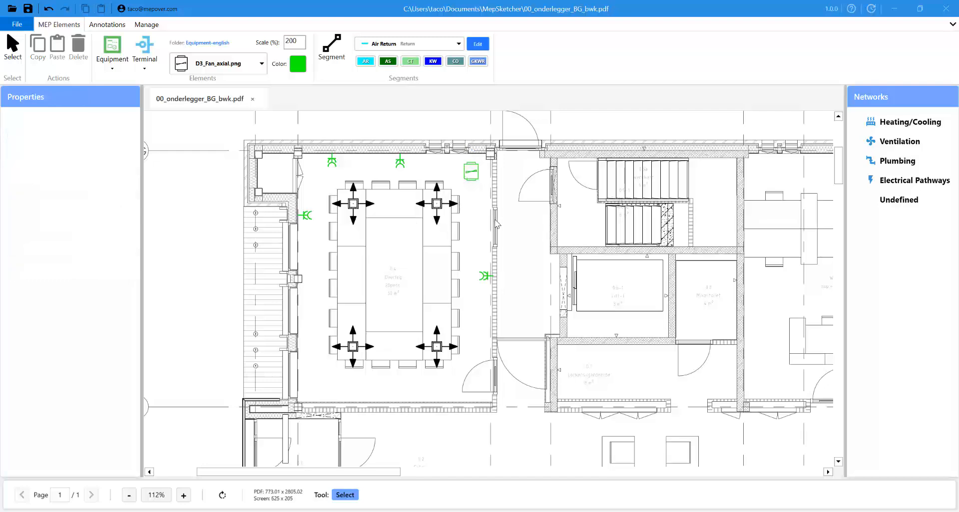
- Make the axial fan blue (#0000FF)
click(473, 185)
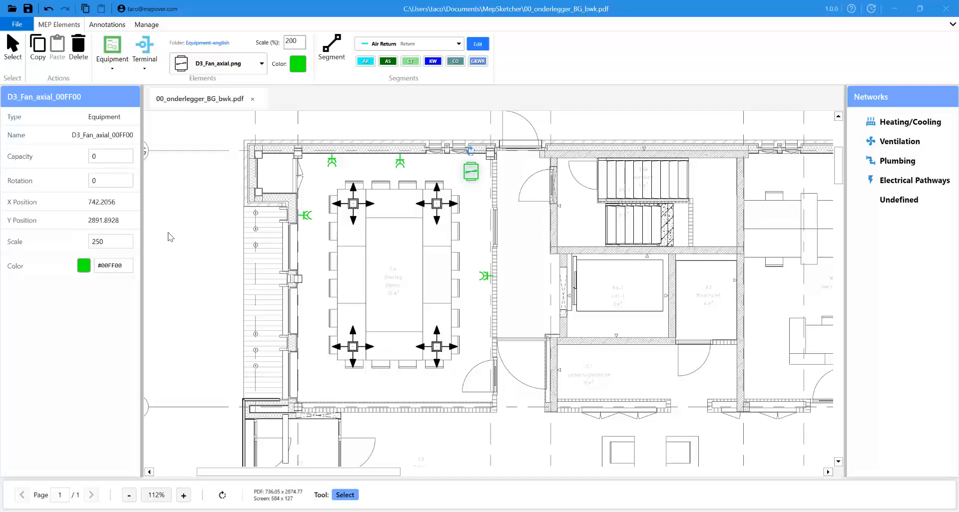
click(84, 266)
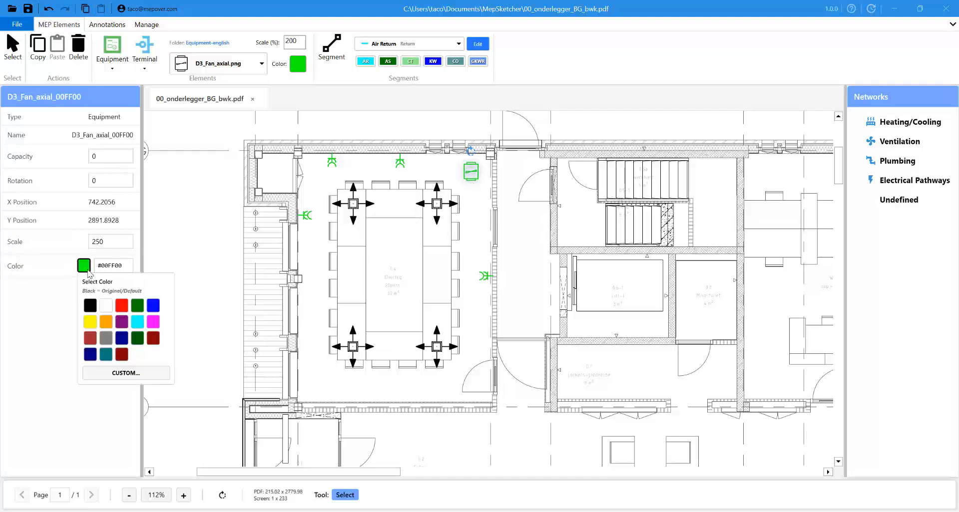
click(153, 306)
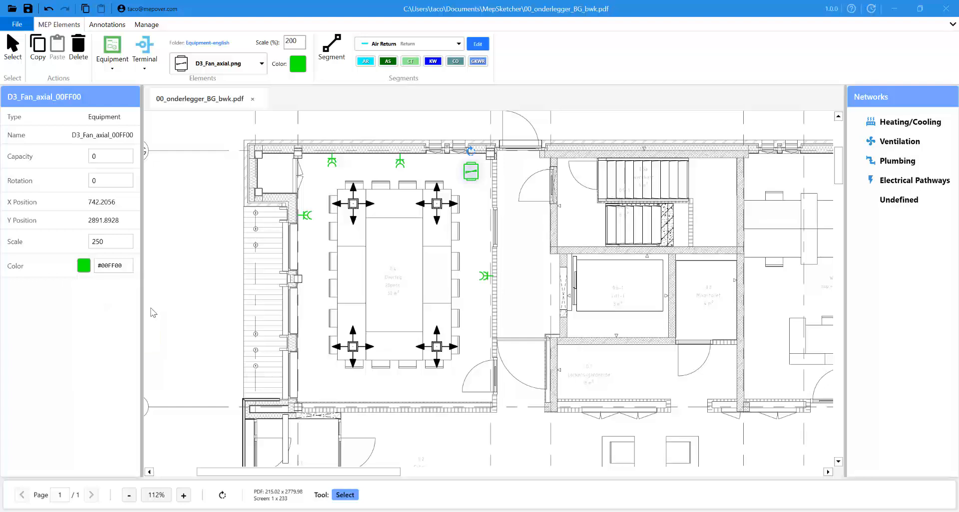
click(537, 228)
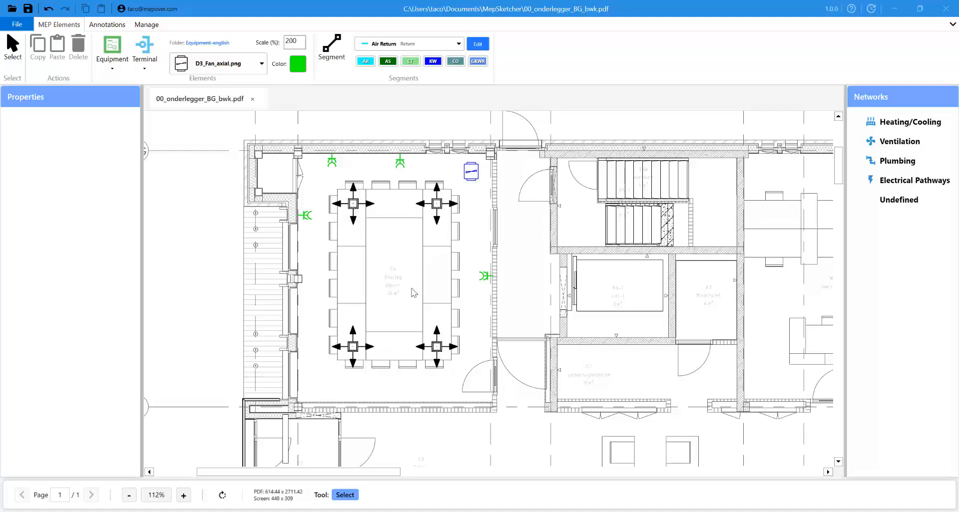
- Slide the right-wall socket up the wall and back down, then turn it to a new angle
click(484, 279)
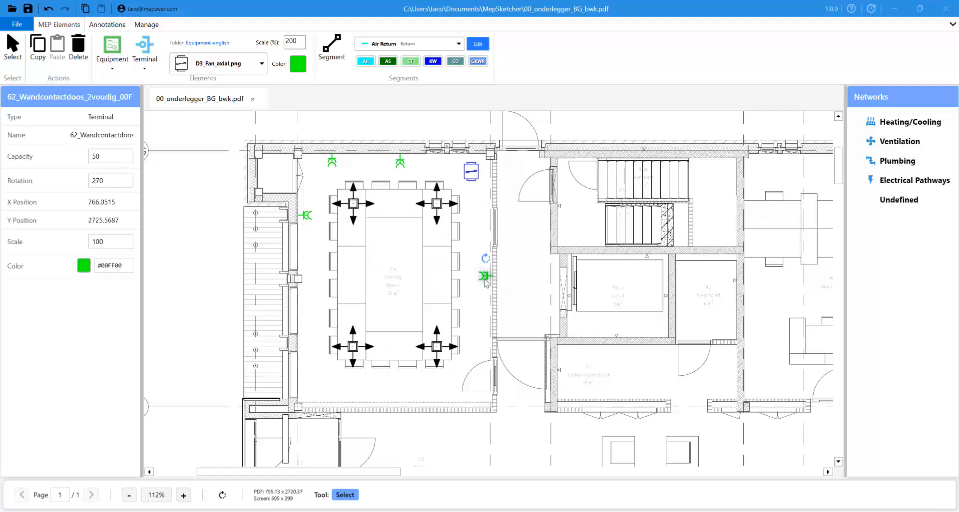
drag(486, 282, 483, 219)
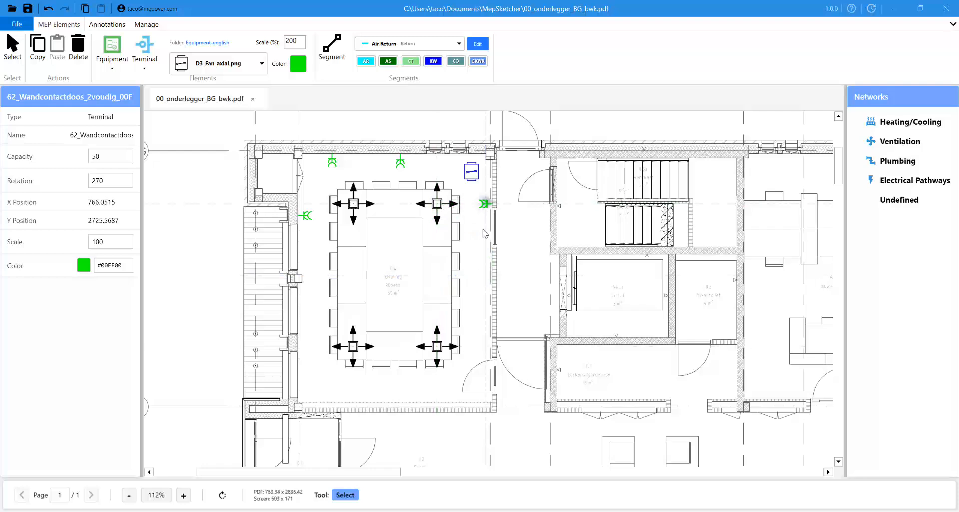
drag(485, 277, 522, 261)
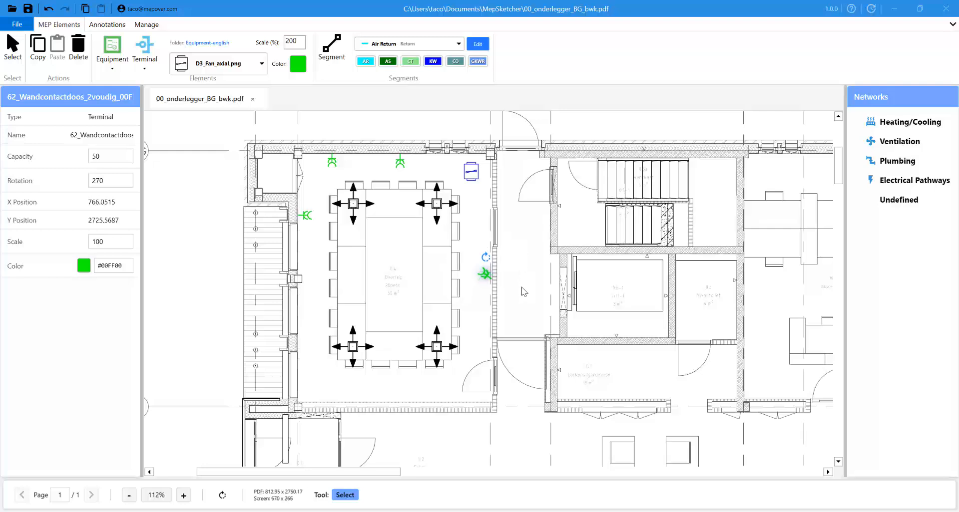
click(521, 288)
- Set the right-wall socket's Rotation property to 90, check the value, and deselect it
click(486, 276)
double_click(111, 183)
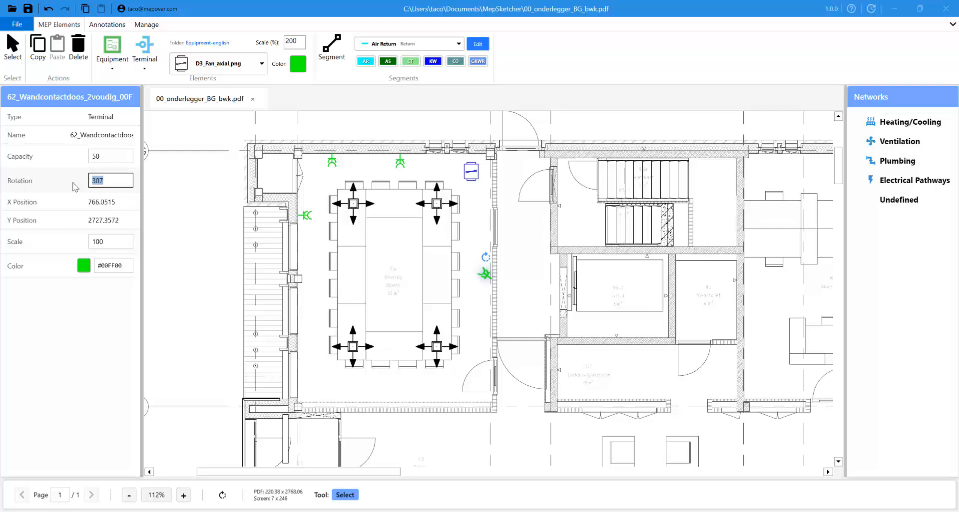
text(90)
click(471, 300)
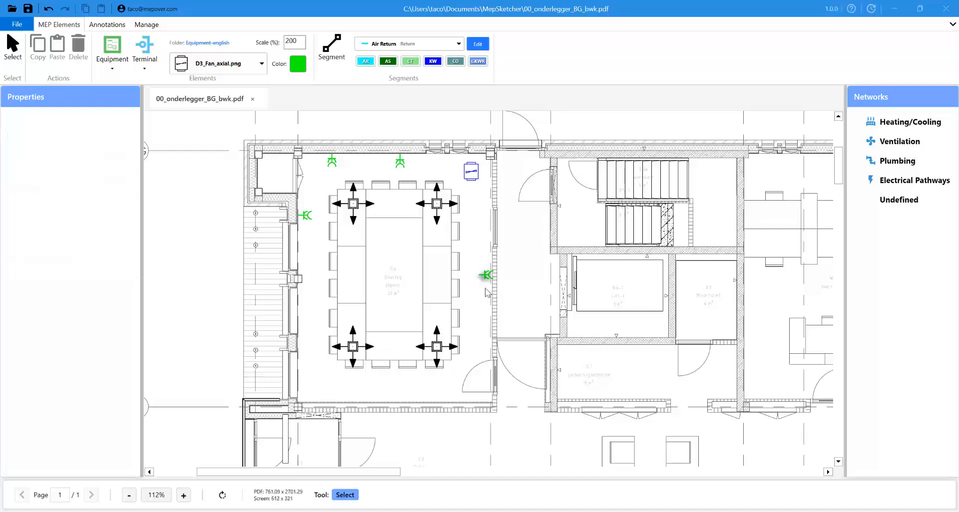
click(483, 281)
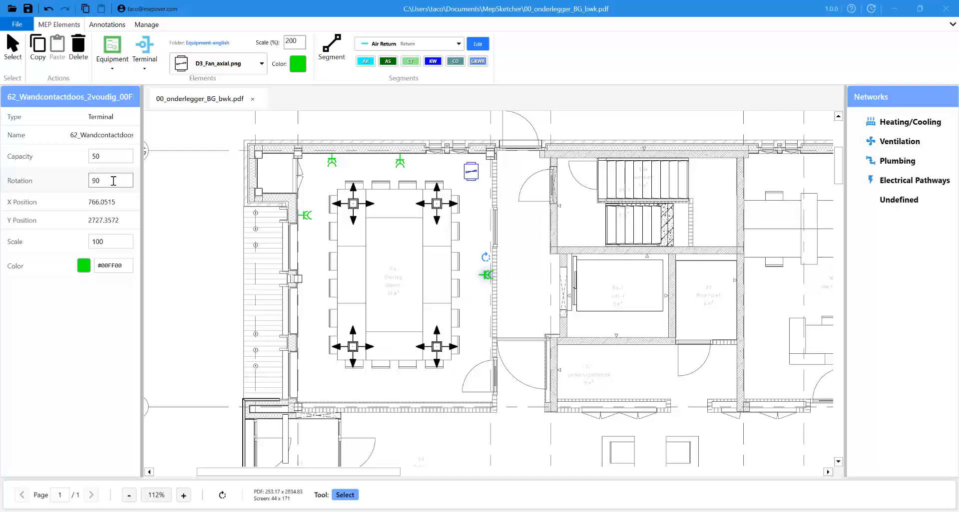
drag(113, 180, 84, 185)
click(574, 302)
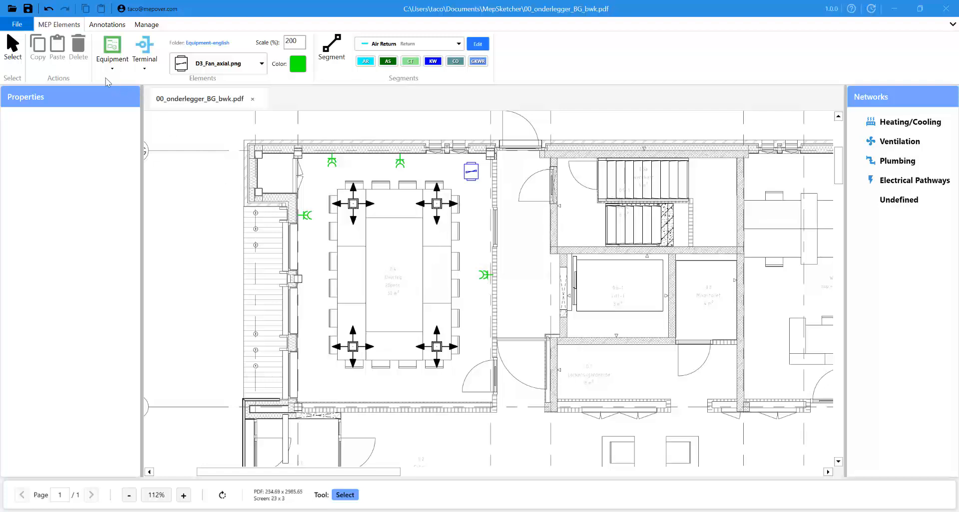
- Activate the Terminal tool, review its symbol list unchanged, and bring up Image Folder Settings
click(145, 59)
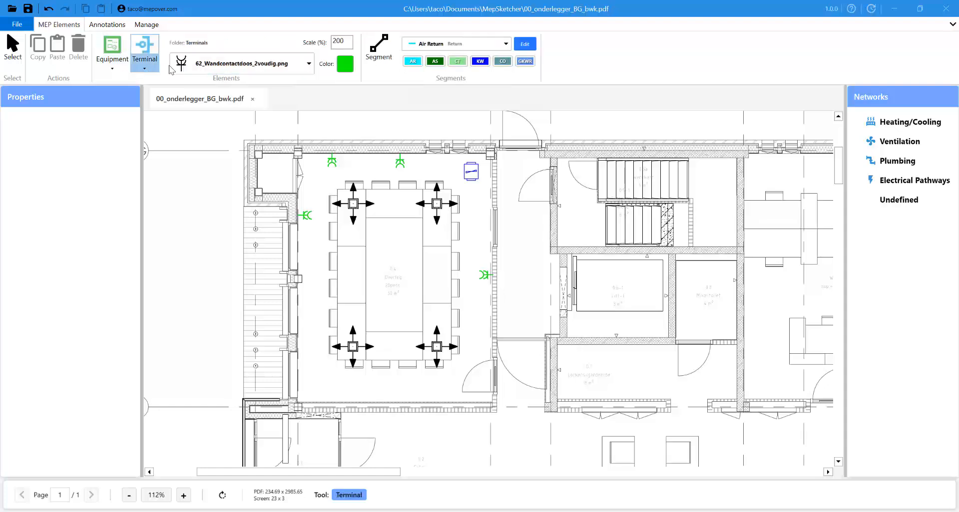
click(288, 65)
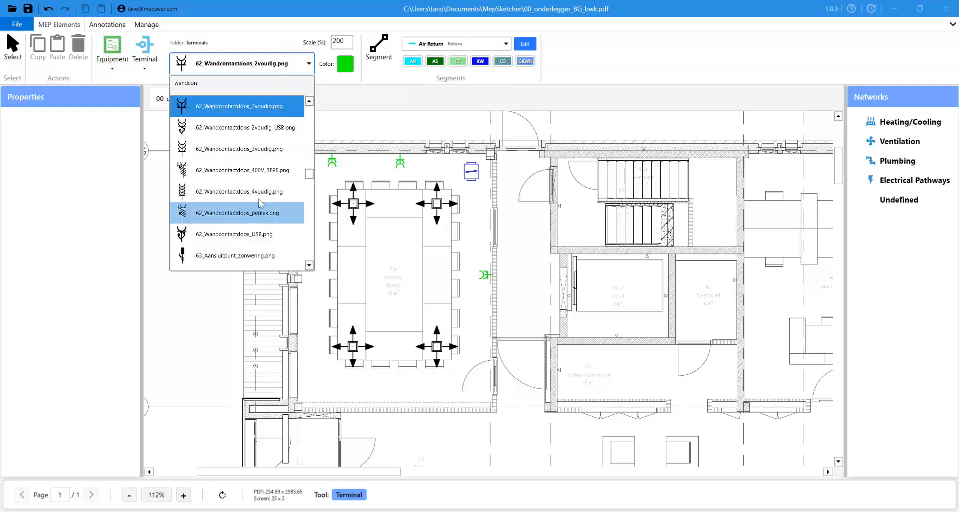
scroll(249, 202, up, 5)
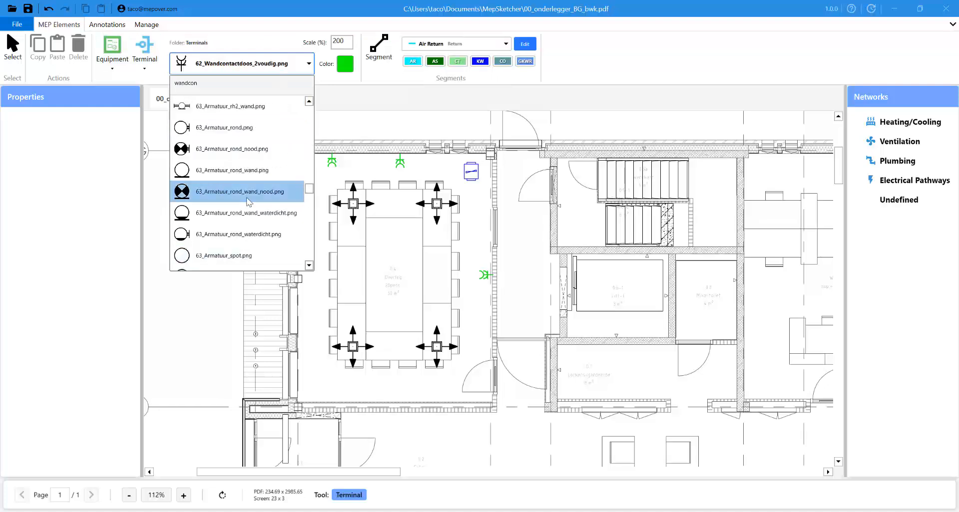
scroll(249, 202, up, 3)
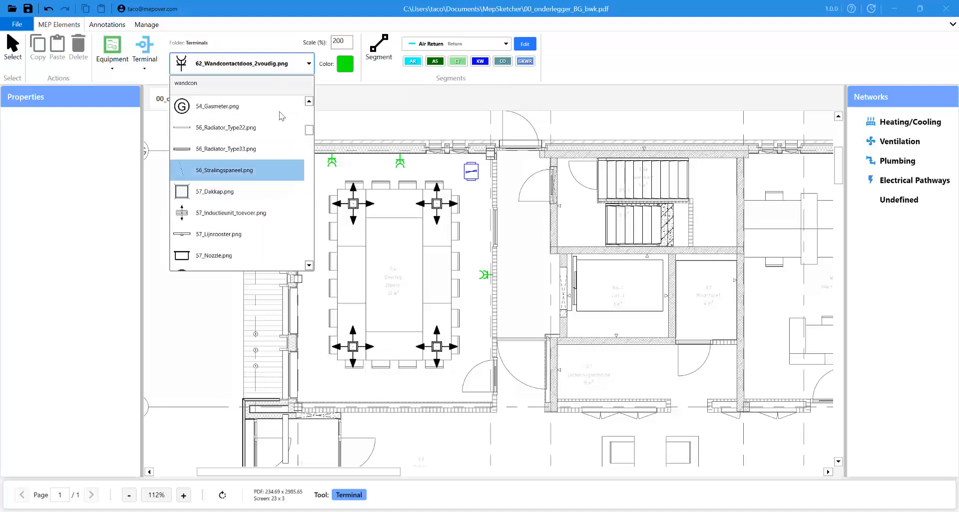
click(303, 68)
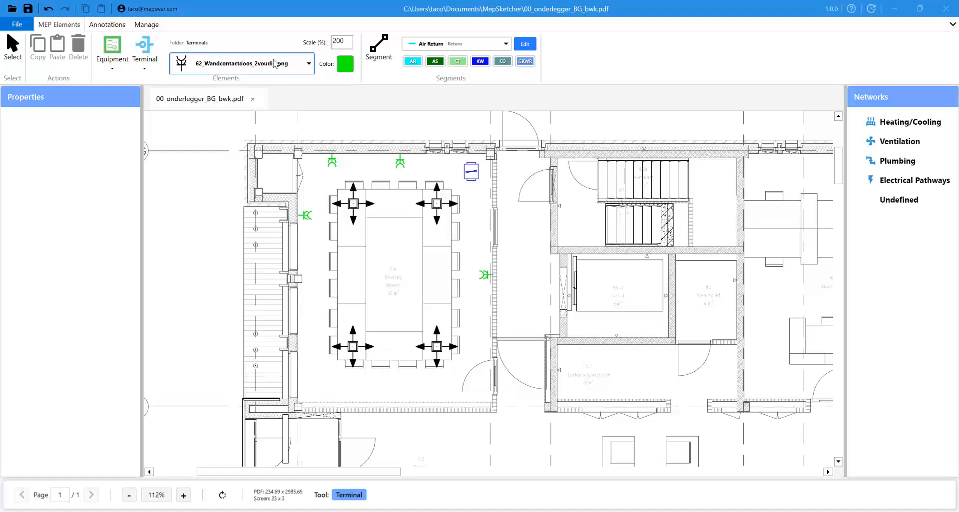
click(144, 71)
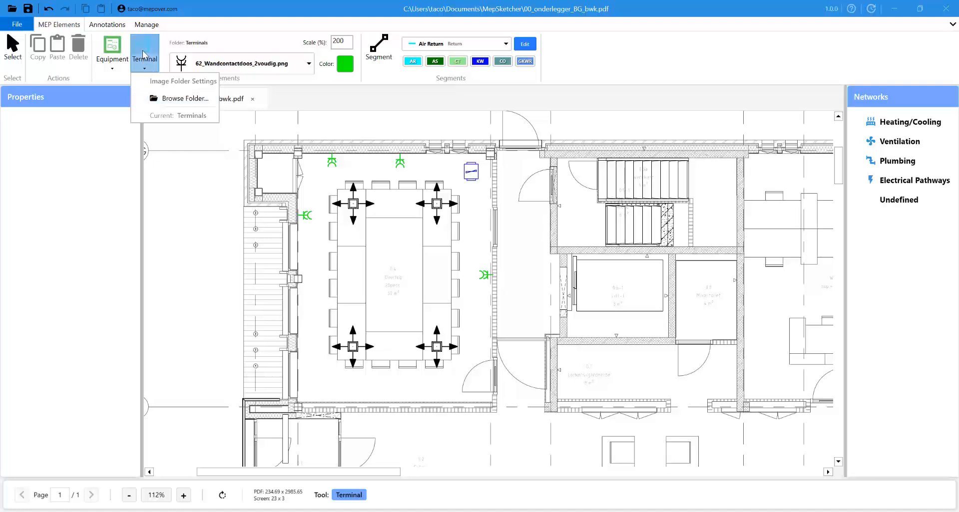
- Browse to Resources and confirm Terminals-english as the terminal image folder
click(170, 102)
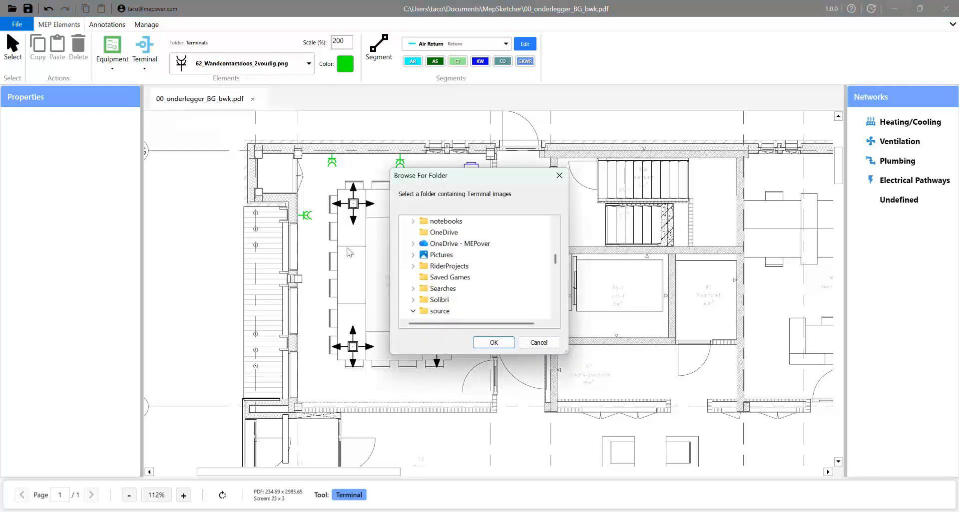
scroll(492, 257, down, 10)
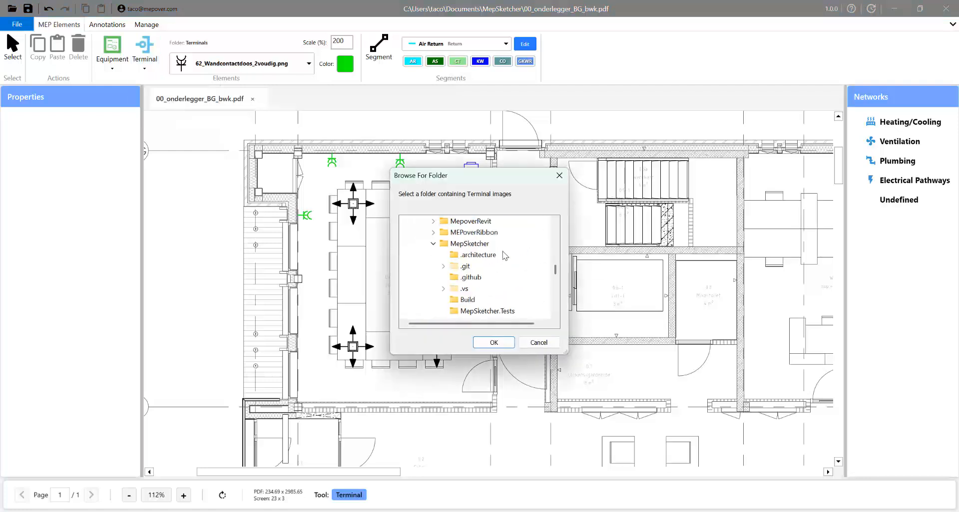
scroll(516, 245, down, 8)
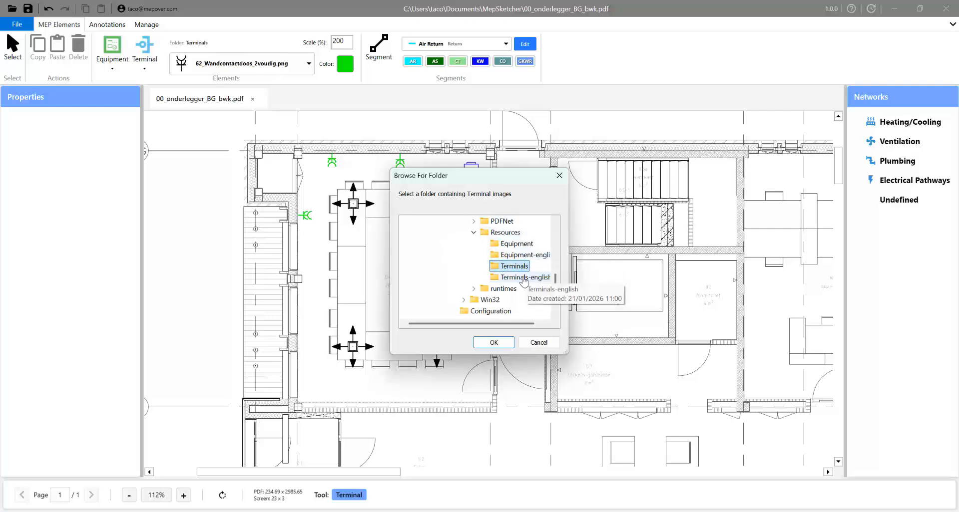
click(523, 279)
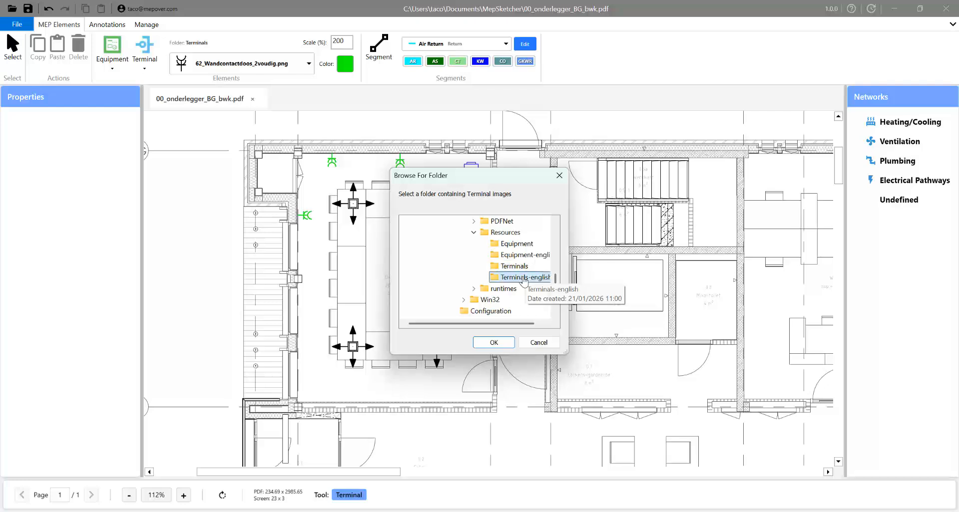
click(494, 344)
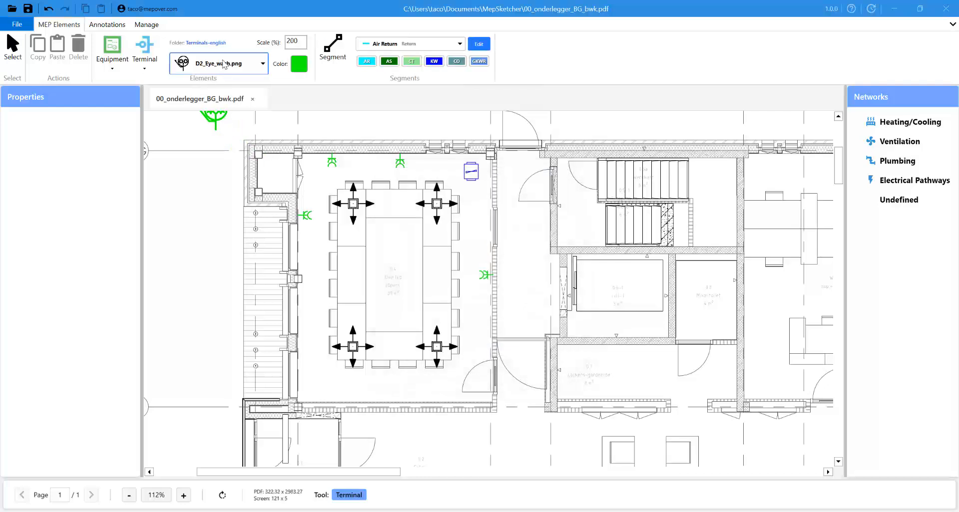
- Review the English terminal symbols, keeping the eye wash symbol selected
click(245, 71)
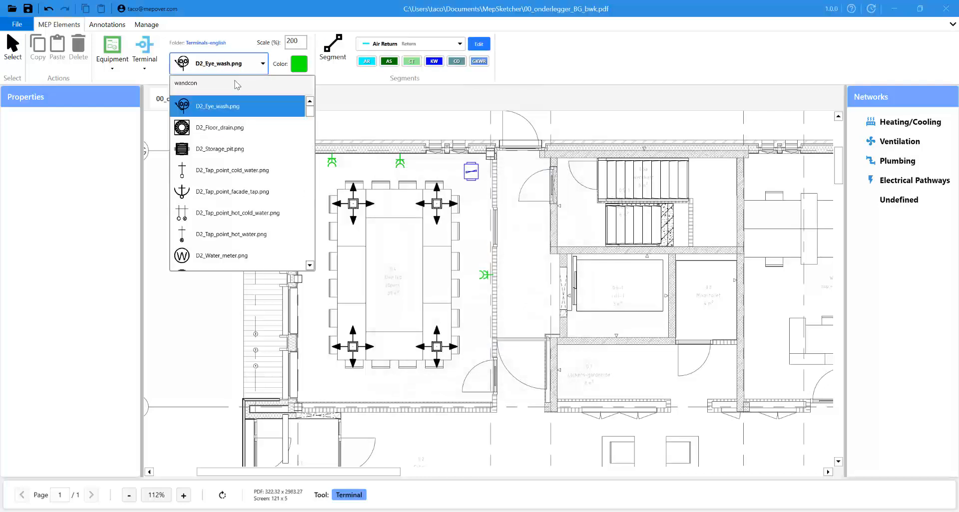
scroll(239, 185, down, 3)
scroll(240, 183, down, 10)
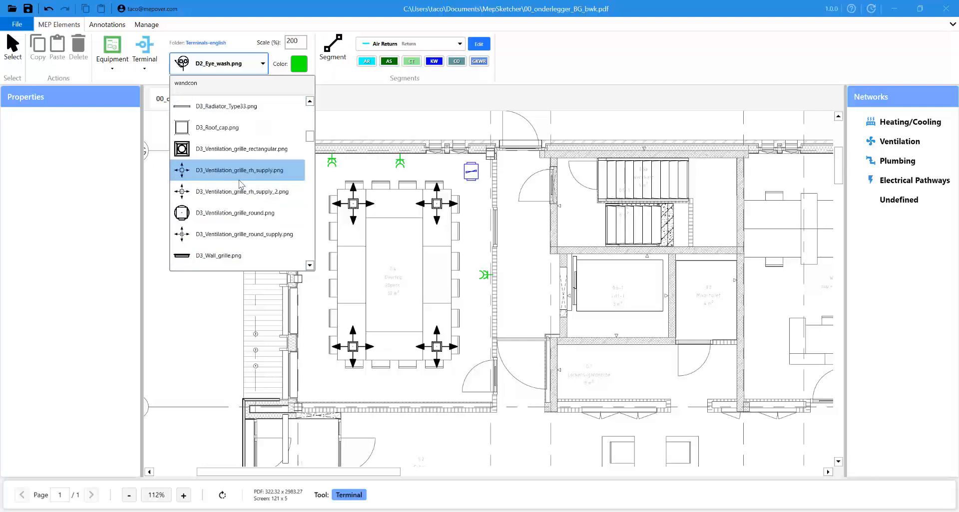
scroll(240, 184, up, 3)
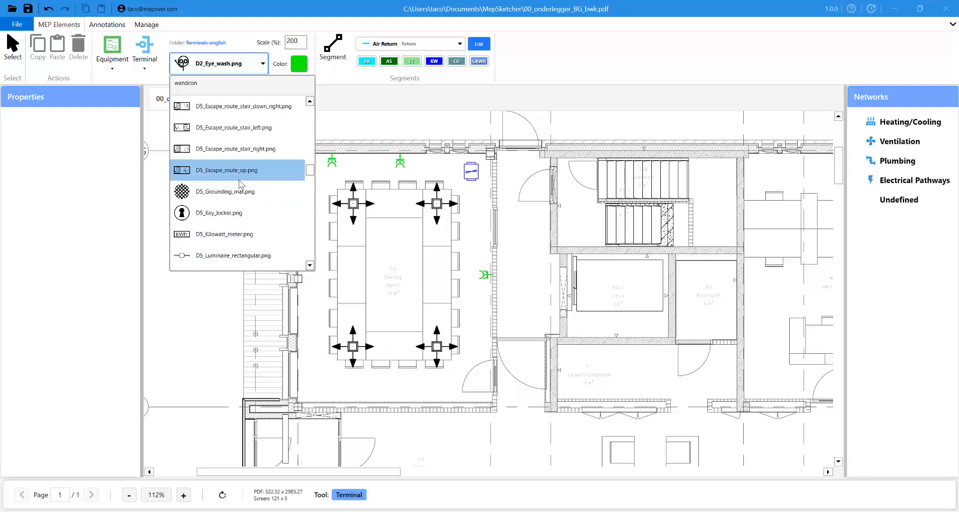
scroll(237, 180, down, 2)
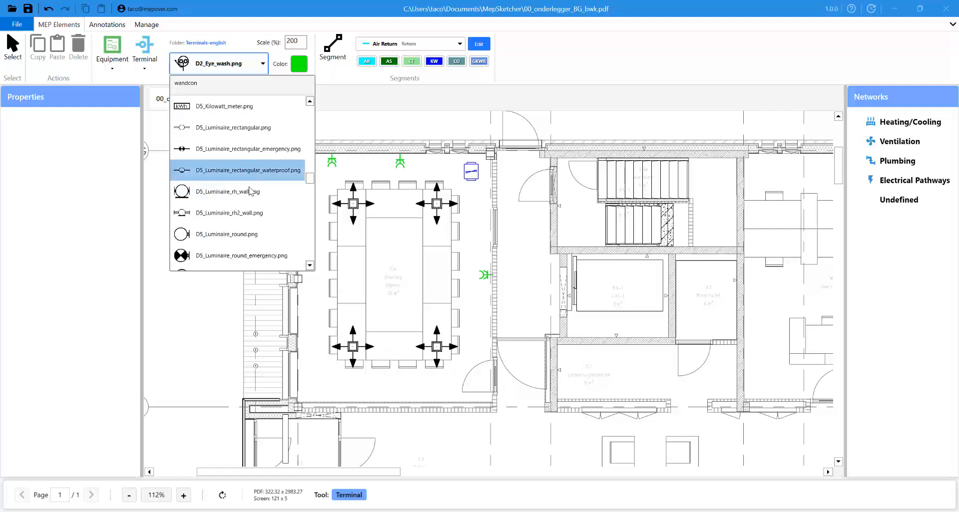
click(262, 67)
- Pan the floor plan left and exit terminal placement back to selection with Escape
middle_drag(243, 123, 221, 115)
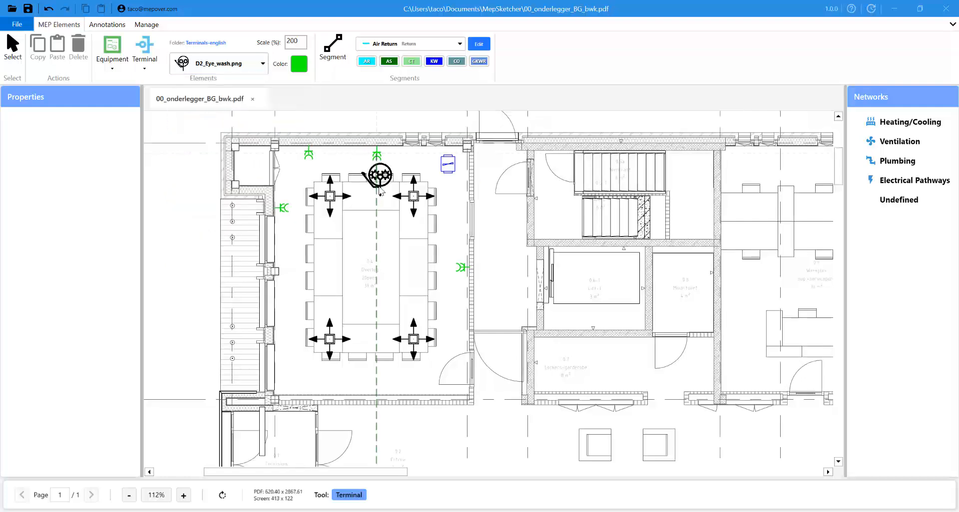
mouse_move(379, 190)
middle_down()
mouse_move(359, 189)
mouse_move(364, 178)
middle_up()
key(Escape)
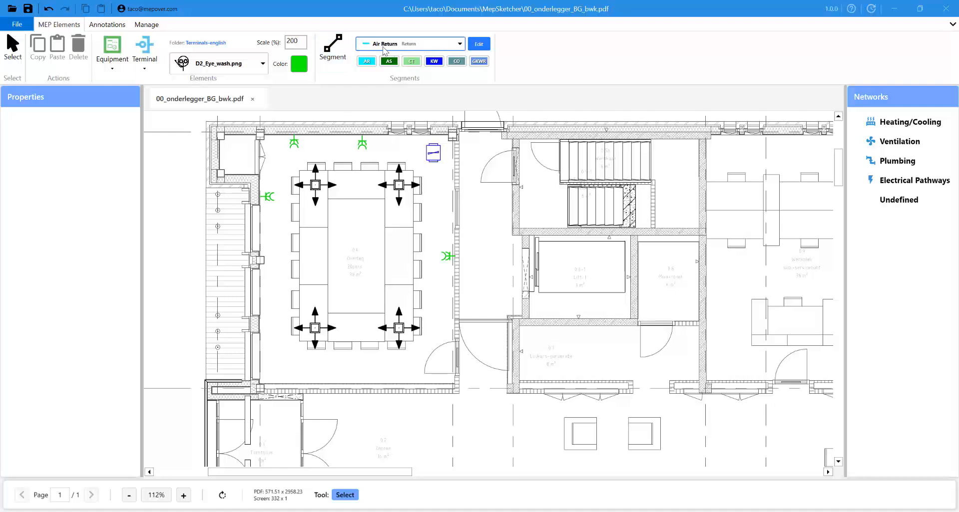
- Choose Air Supply under Ventilation as the network type and activate the Segment tool
click(457, 47)
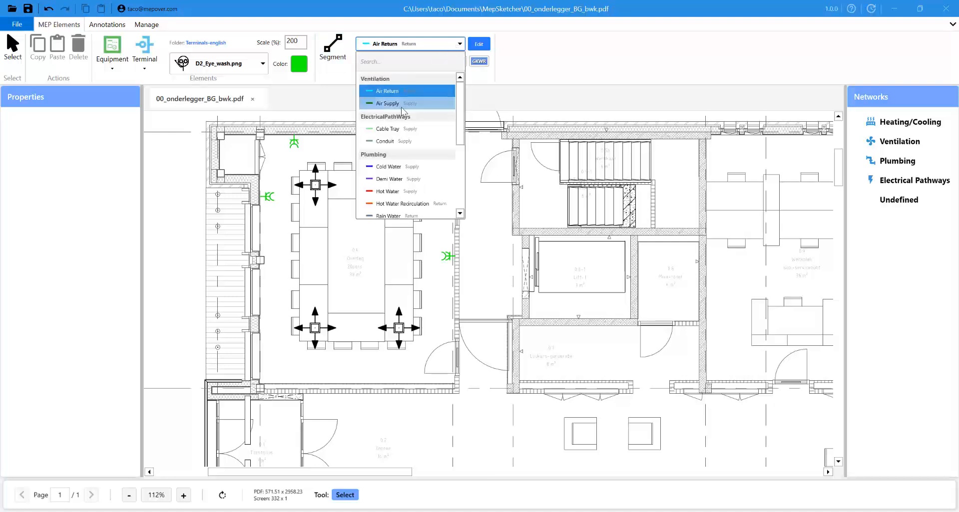
scroll(404, 169, down, 1)
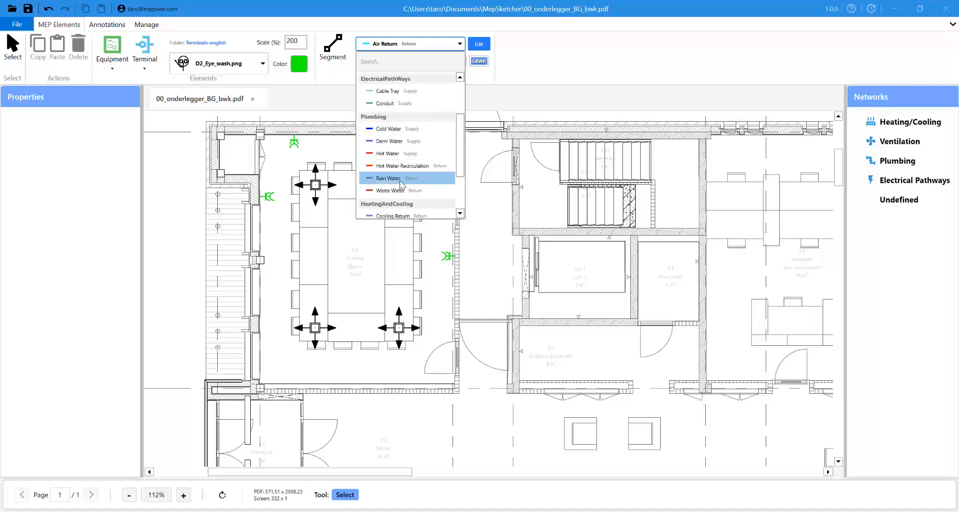
scroll(404, 154, down, 3)
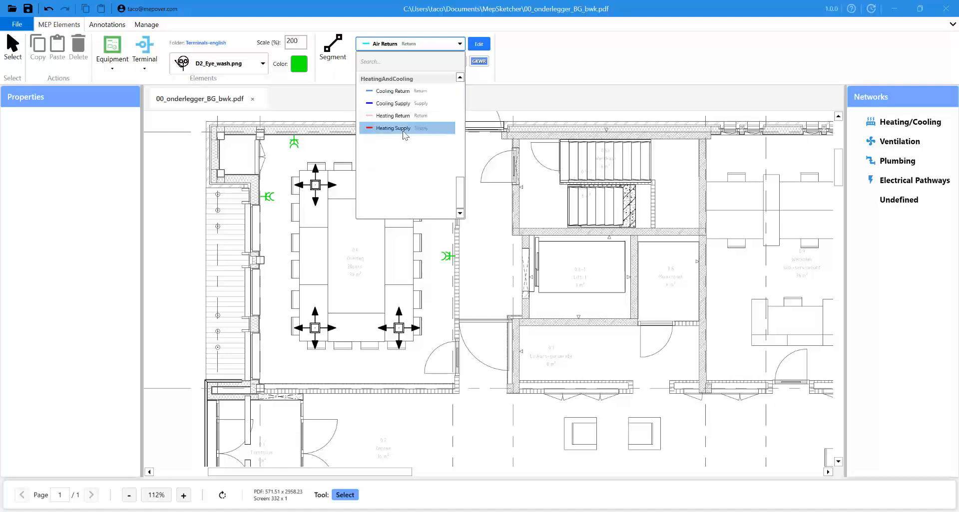
scroll(406, 135, up, 4)
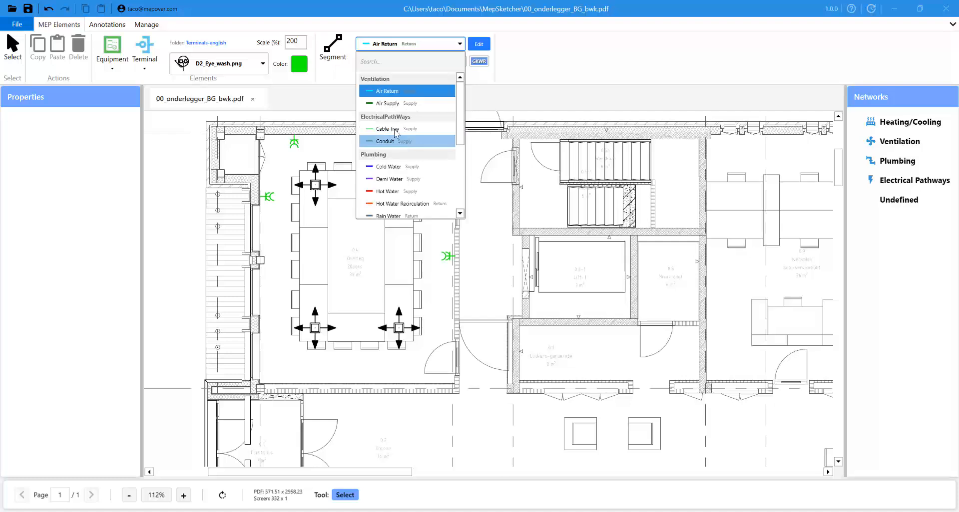
click(400, 104)
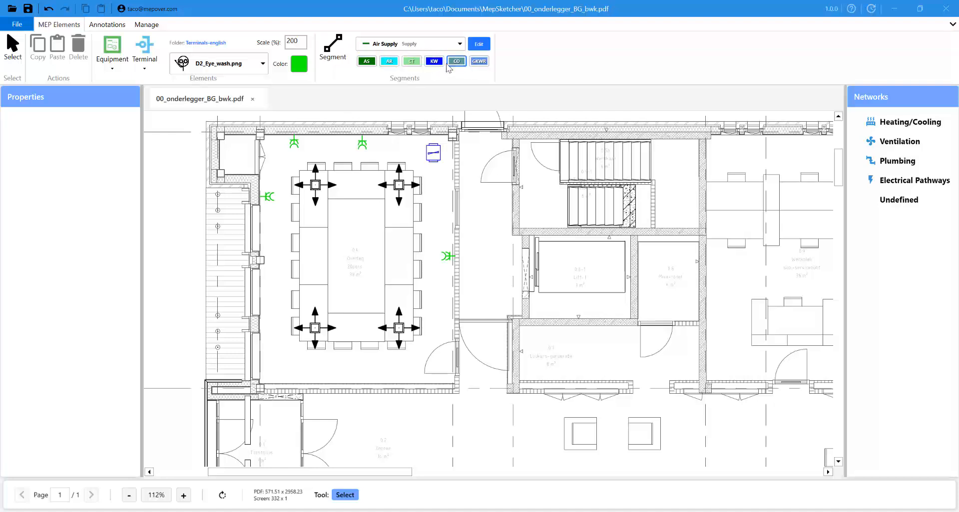
click(335, 54)
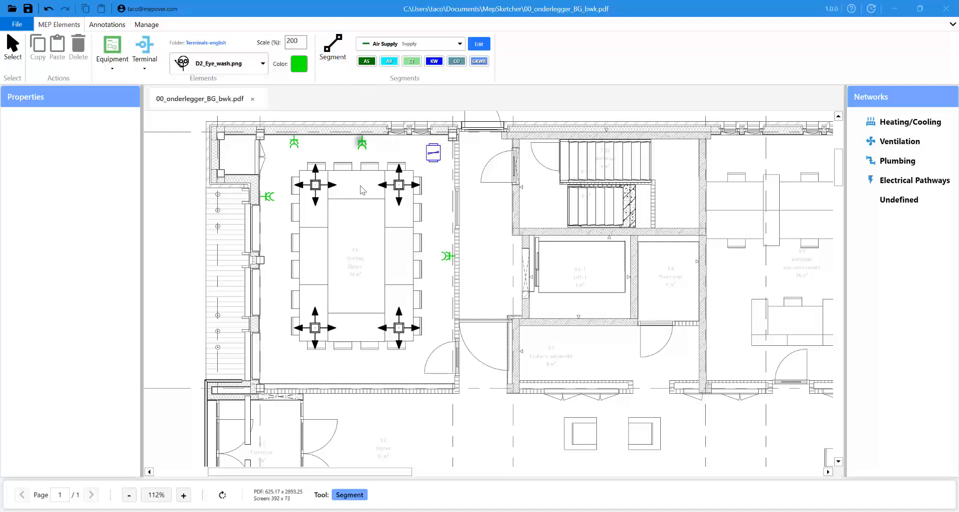
- Draw an Air Supply duct from the meeting table to the right-wall terminal and up to the fan
click(314, 255)
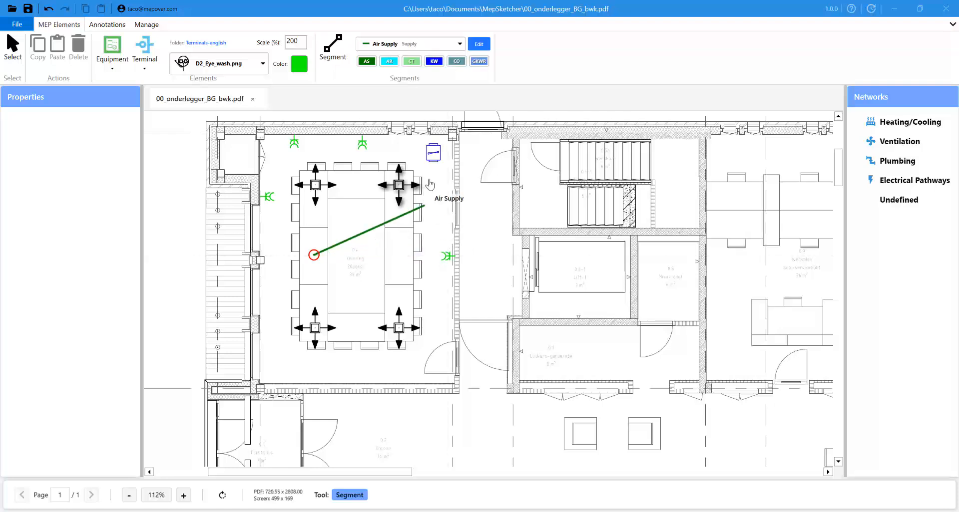
click(433, 255)
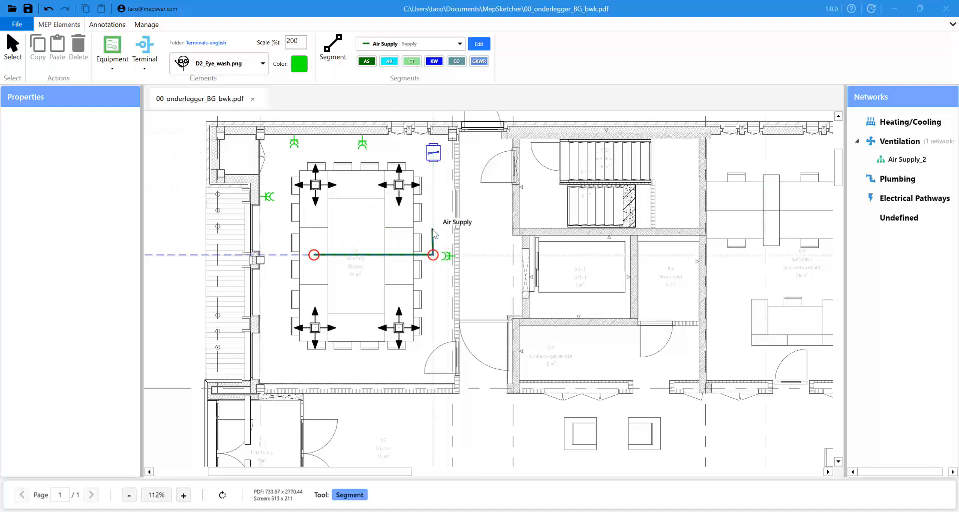
click(433, 152)
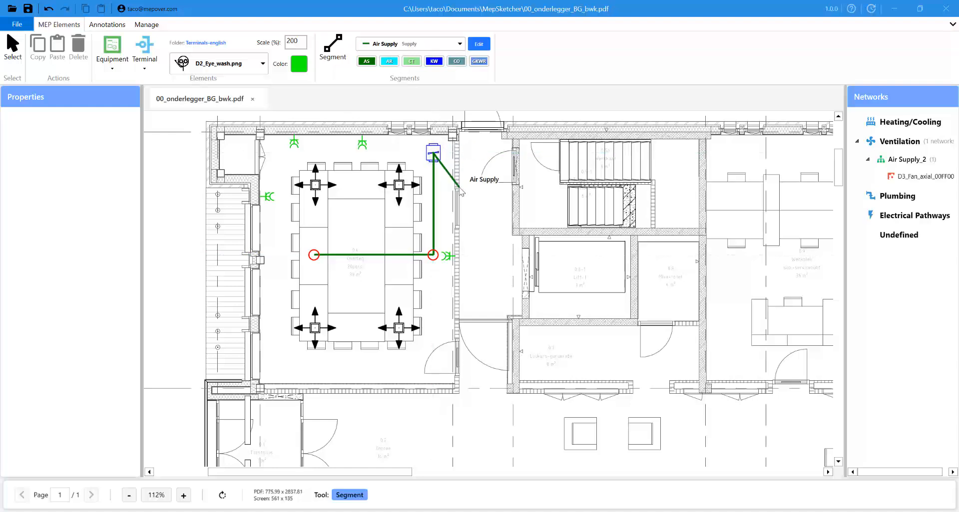
key(Escape)
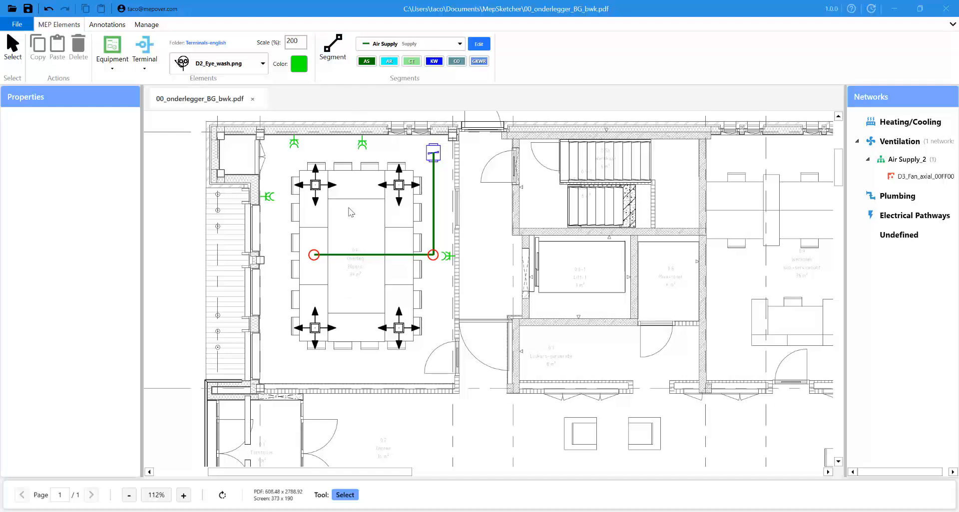
- Continue a new duct from the horizontal duct's left end point up to the fitting
click(376, 257)
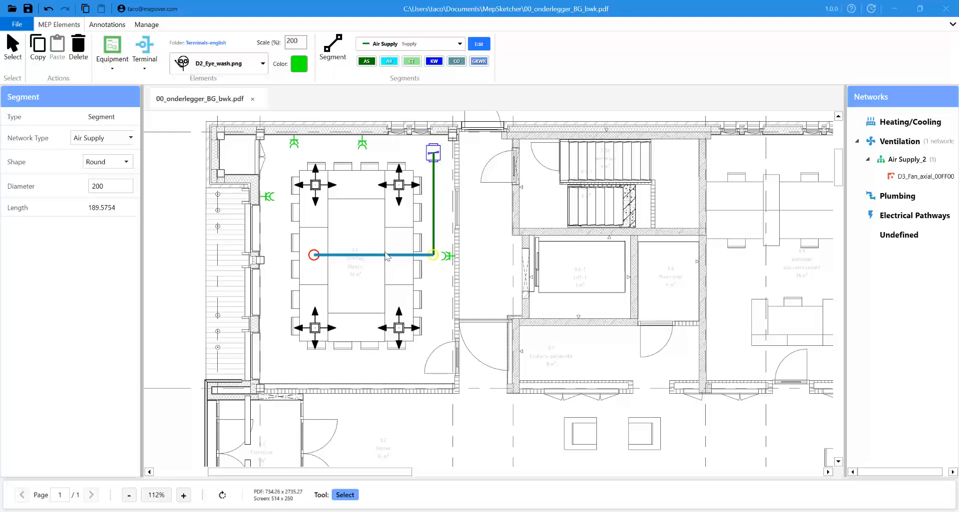
click(313, 255)
right_click(314, 257)
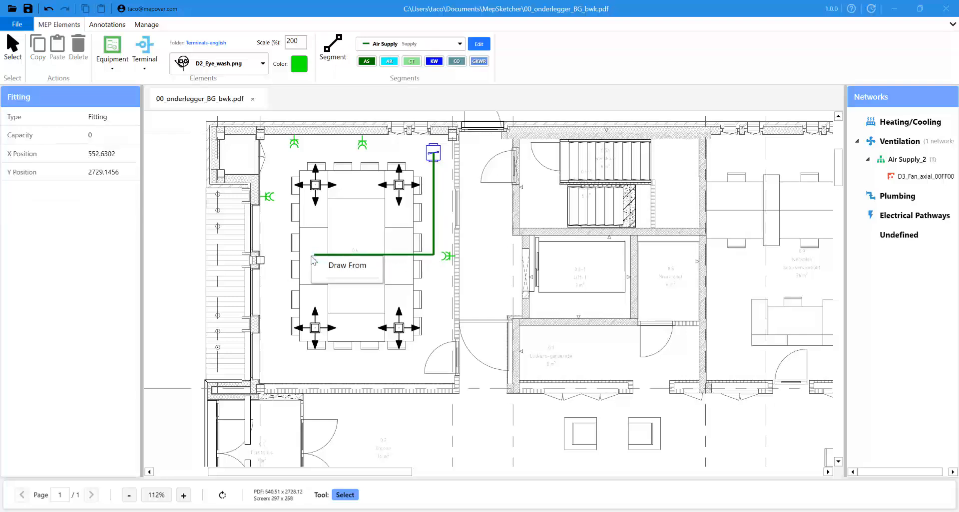
click(343, 269)
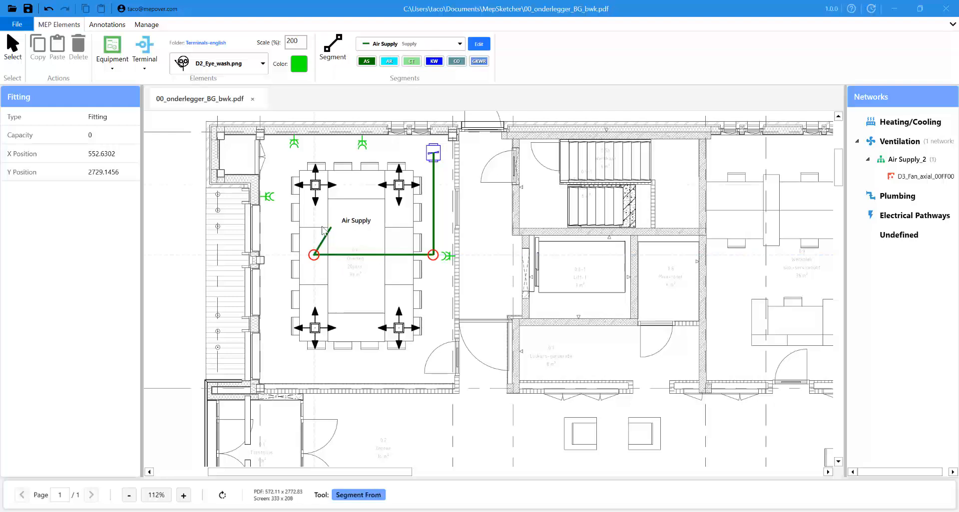
click(316, 189)
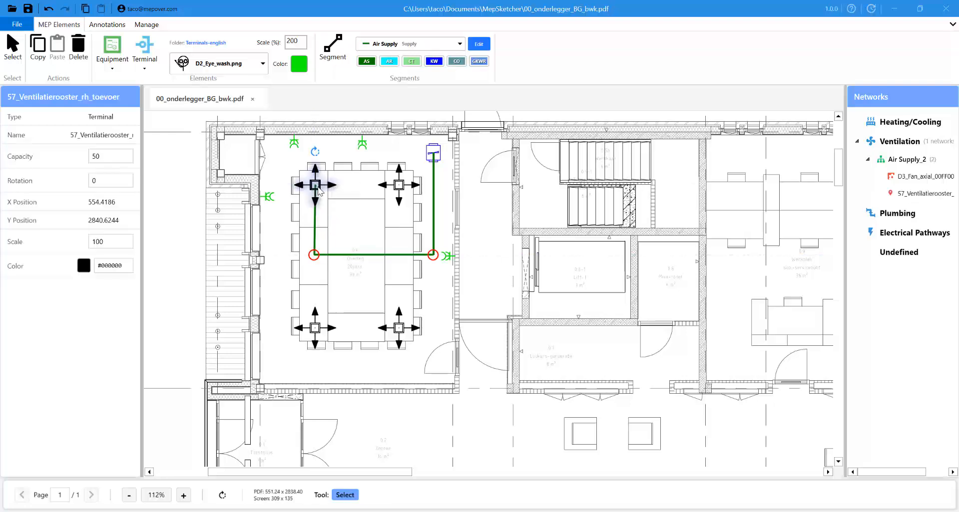
click(314, 268)
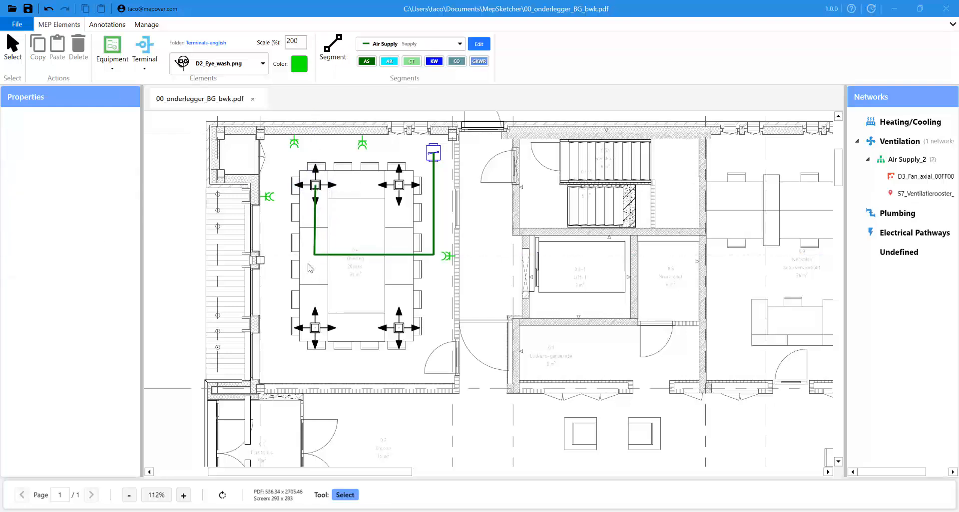
- Draw a duct from the lower-left supply grille onto the horizontal duct
click(314, 328)
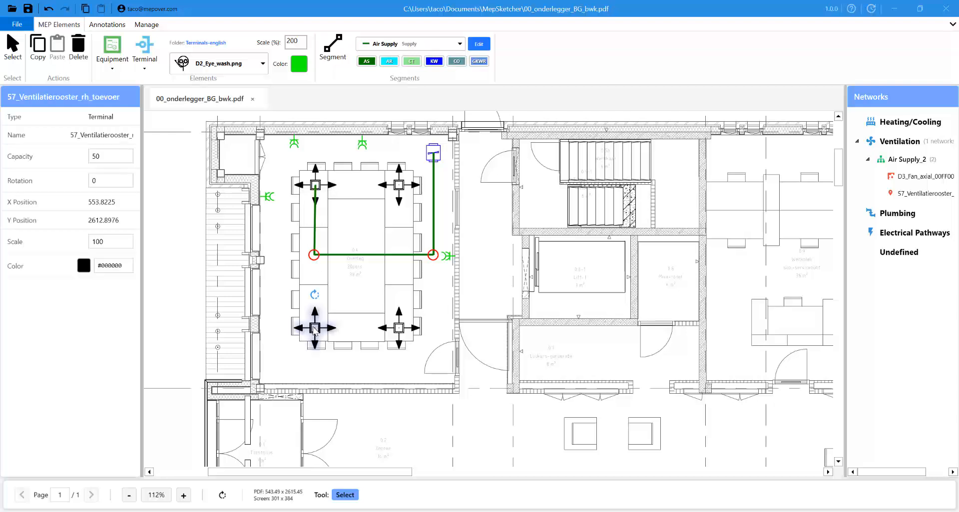
right_click(315, 329)
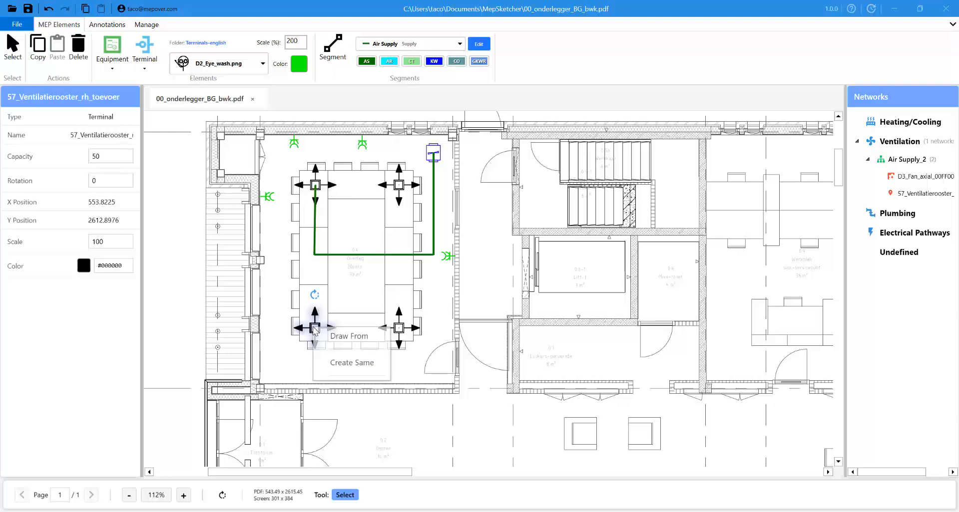
click(335, 338)
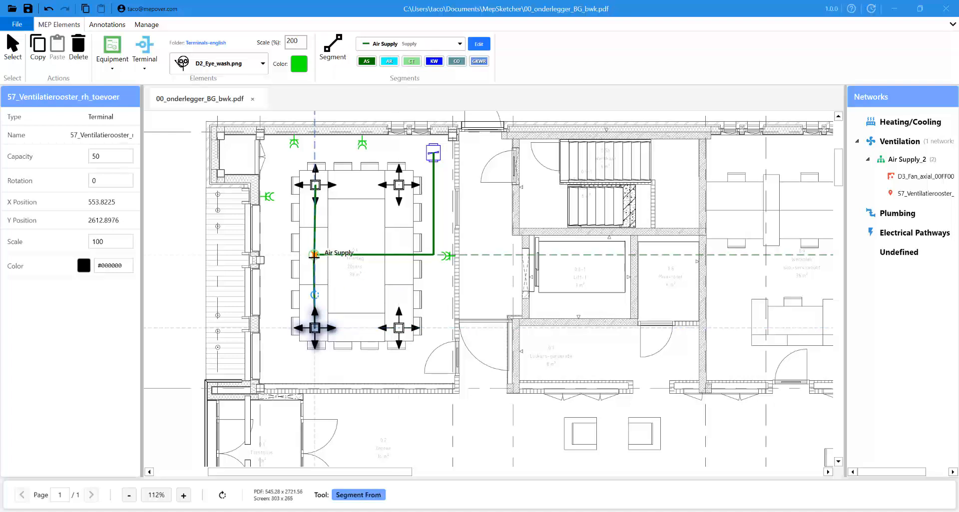
click(314, 255)
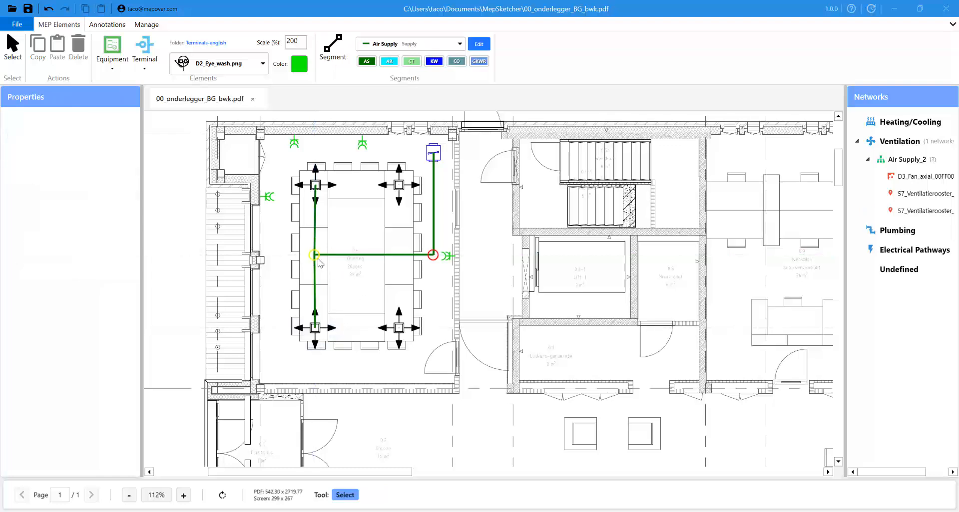
click(433, 255)
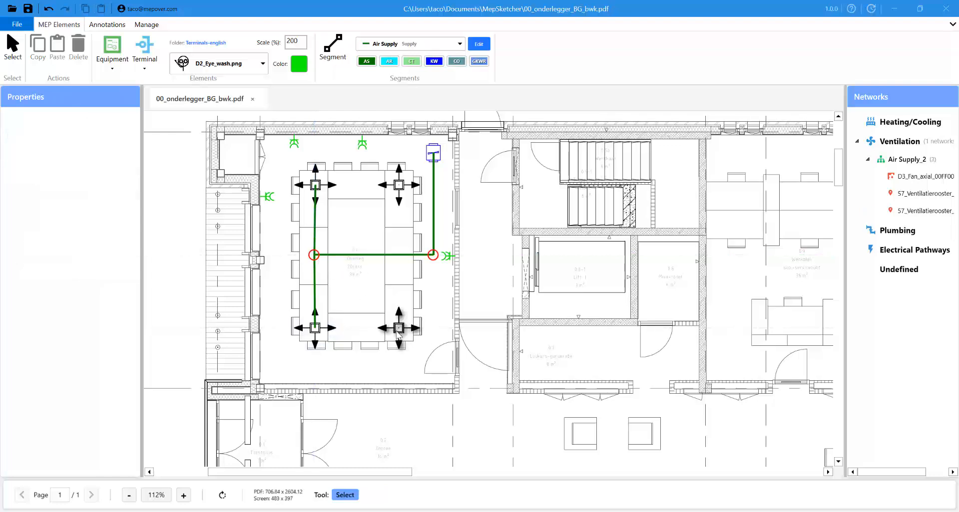
- Draw a duct from the upper-right supply grille down onto the horizontal duct
click(401, 190)
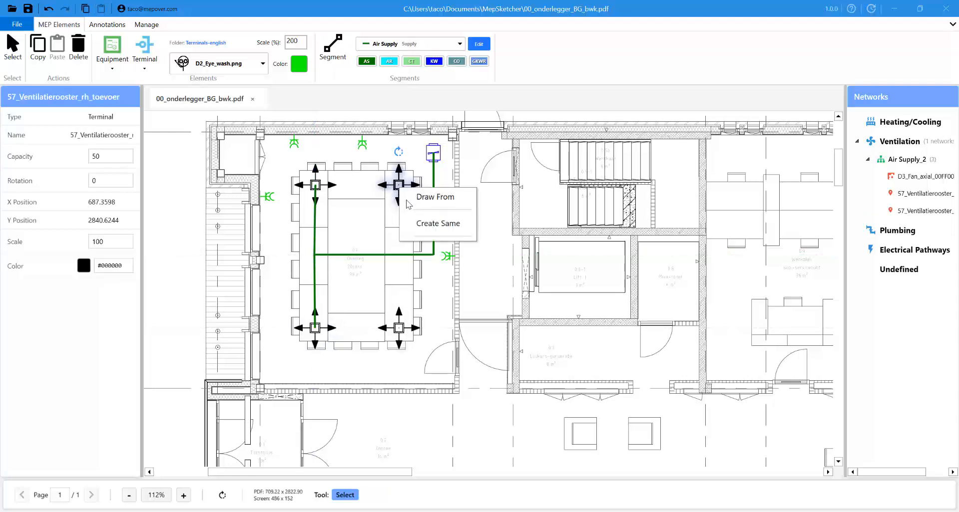
click(430, 197)
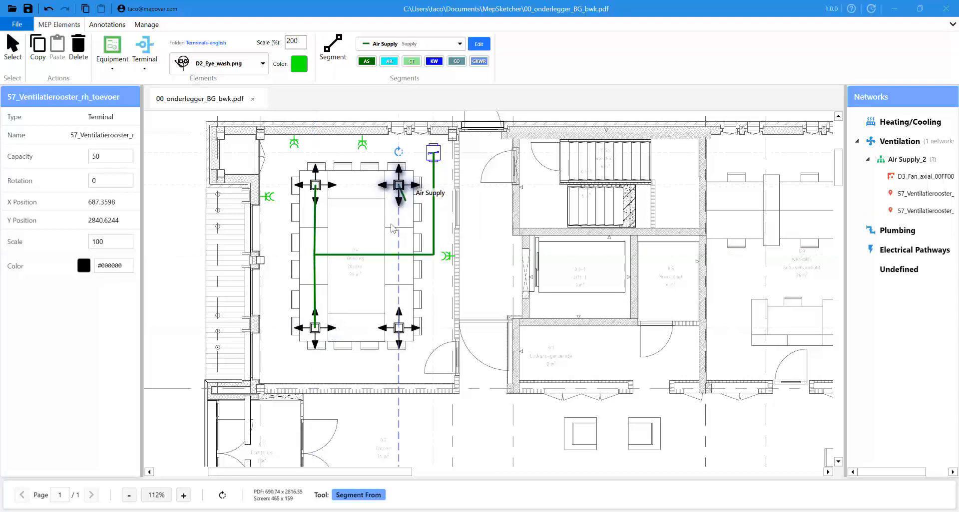
click(399, 254)
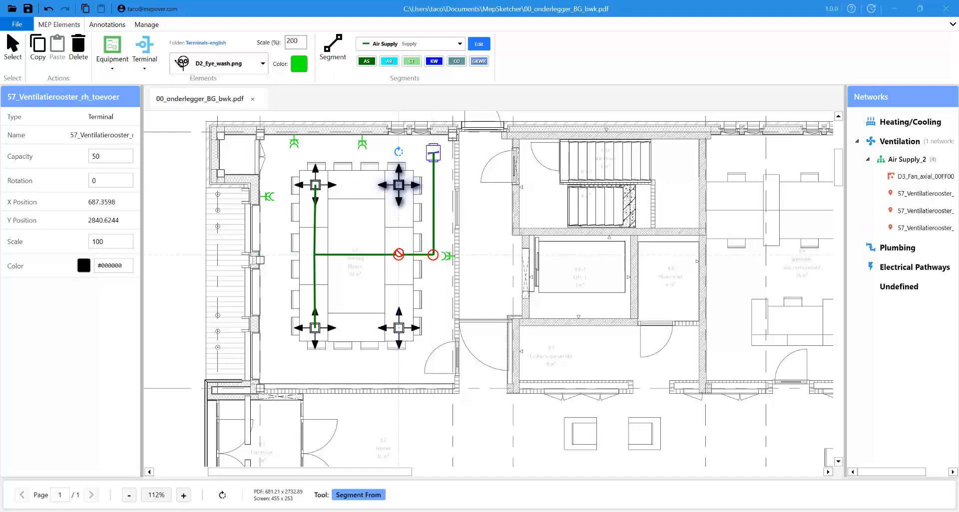
key(Escape)
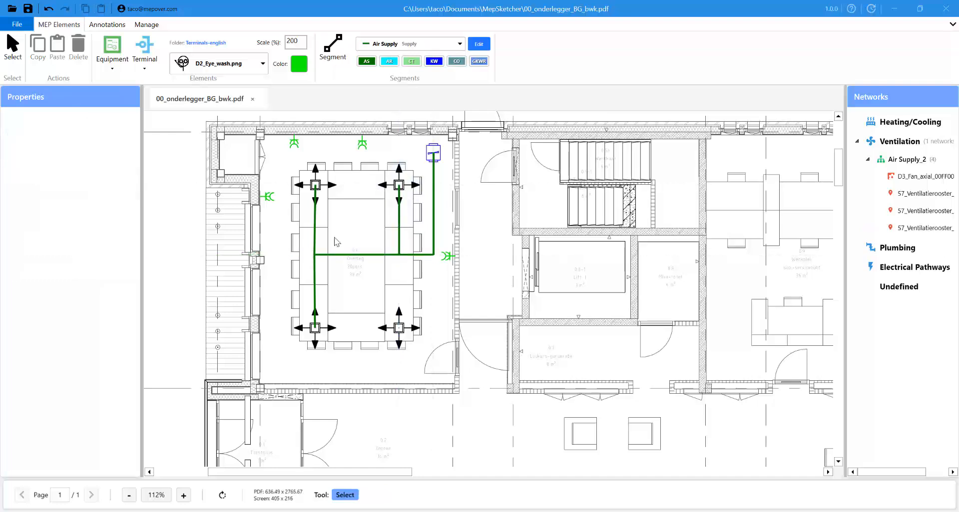
- Break the horizontal duct into two segments and shift the lower-right grille left
click(359, 259)
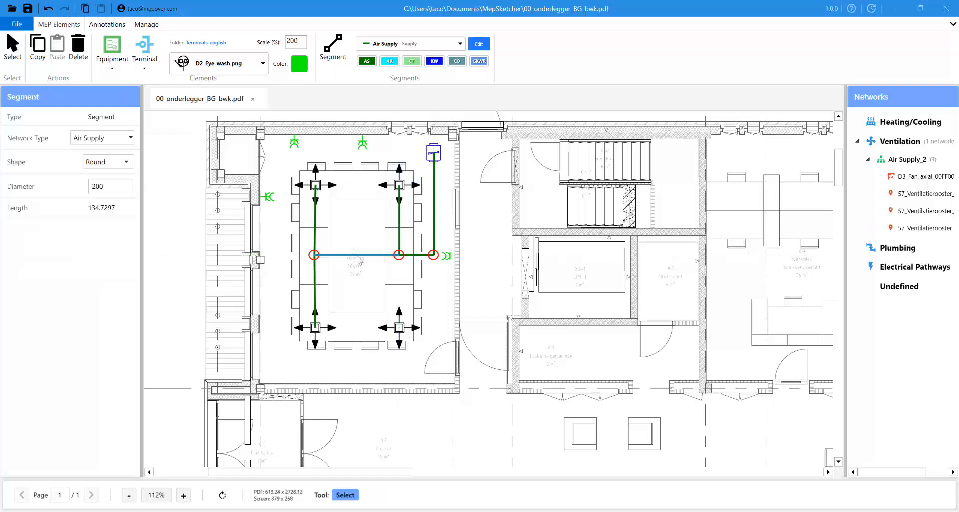
right_click(359, 259)
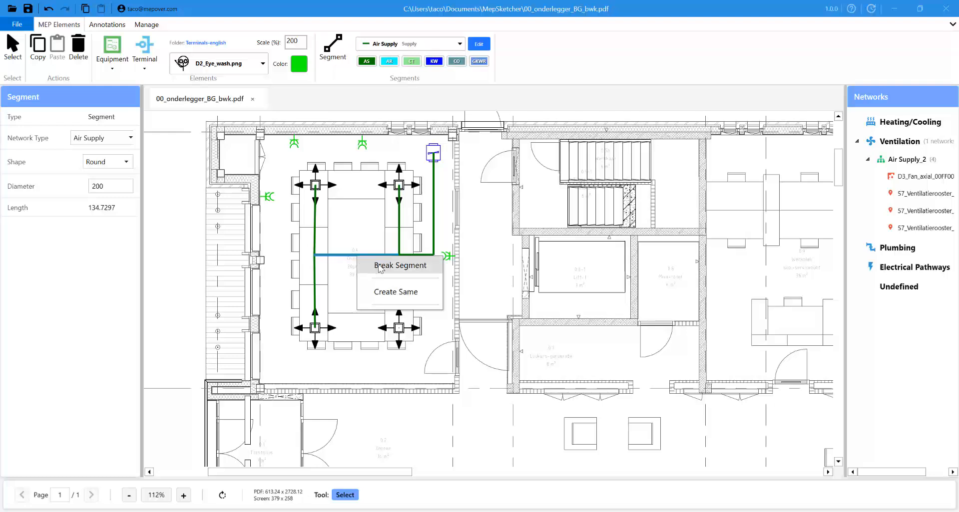
click(380, 267)
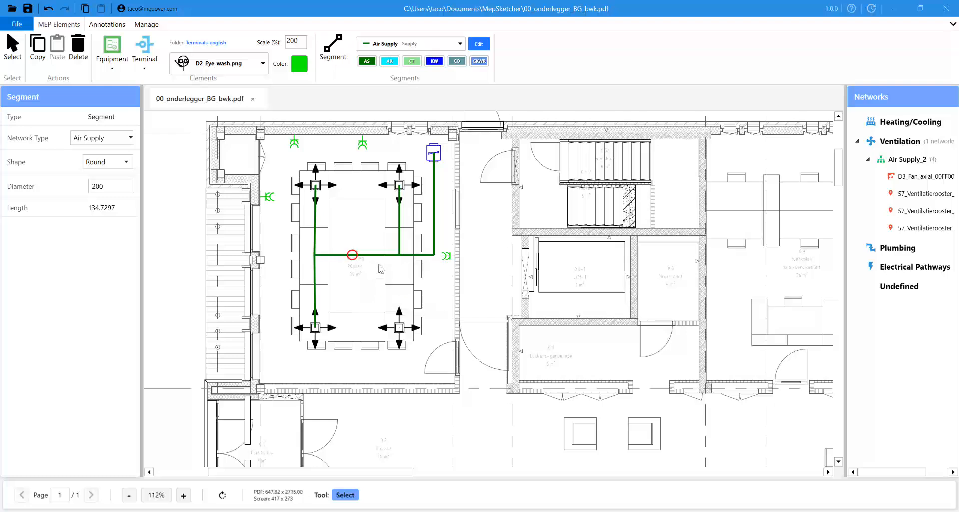
click(353, 256)
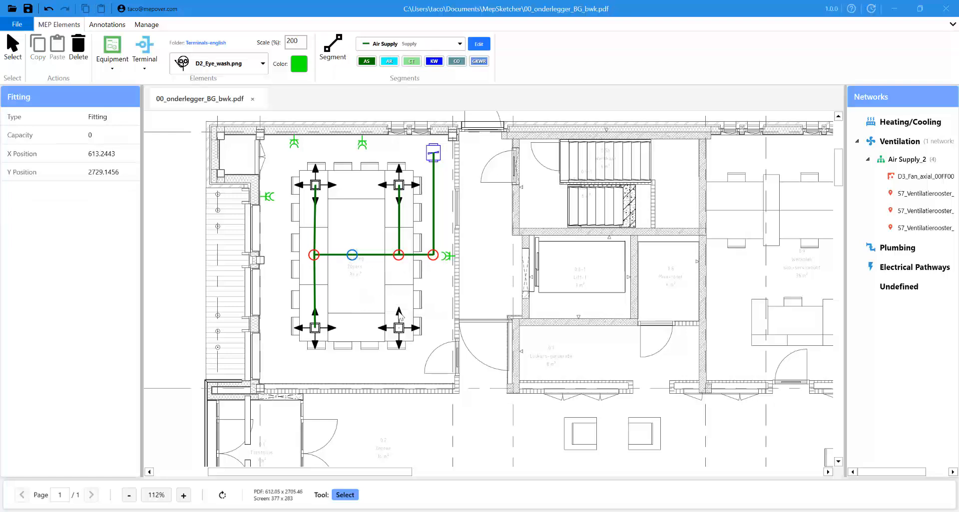
drag(400, 329, 360, 333)
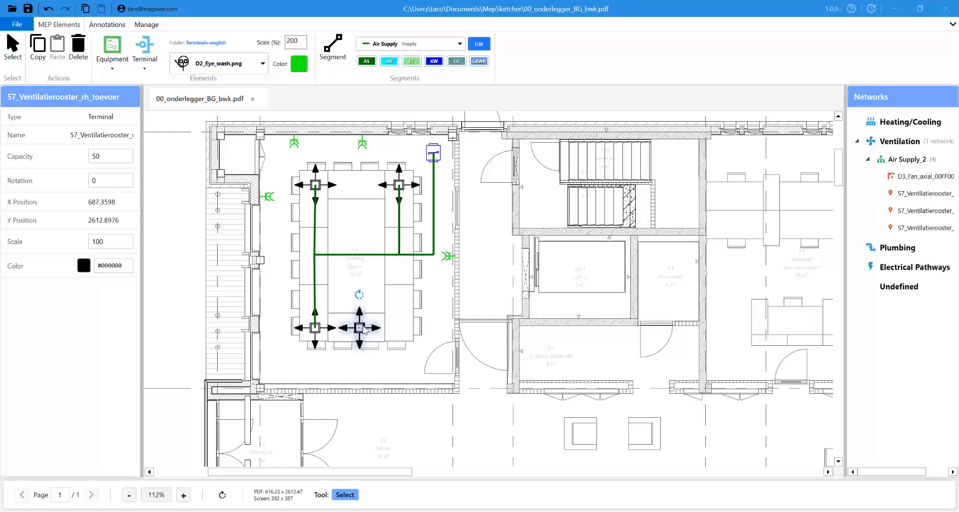
- Run a new duct branch from the junction fitting down to the lower-right grille
click(353, 257)
right_click(353, 257)
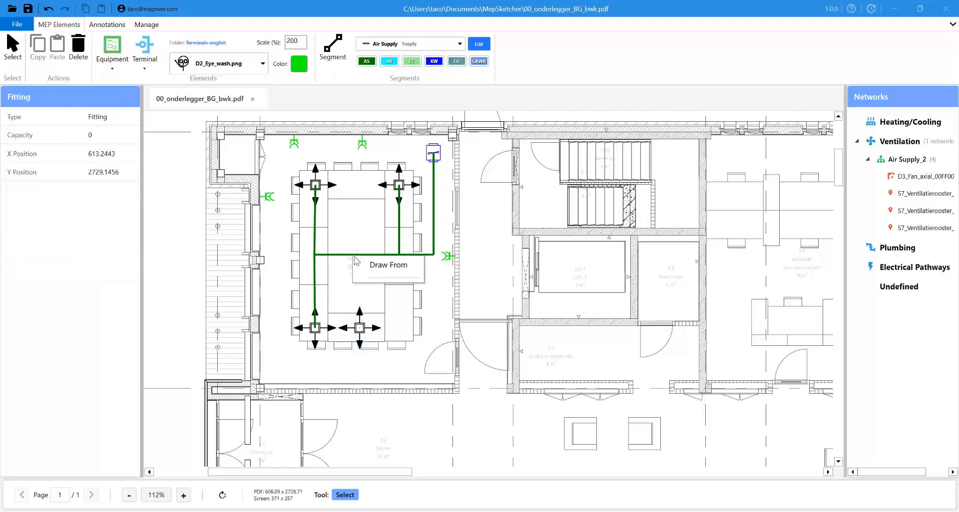
click(381, 266)
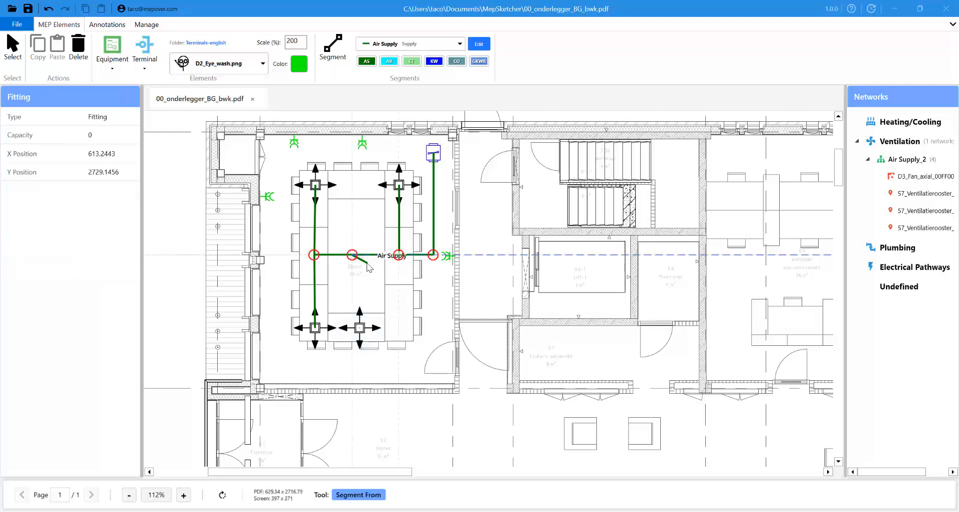
click(363, 332)
click(402, 306)
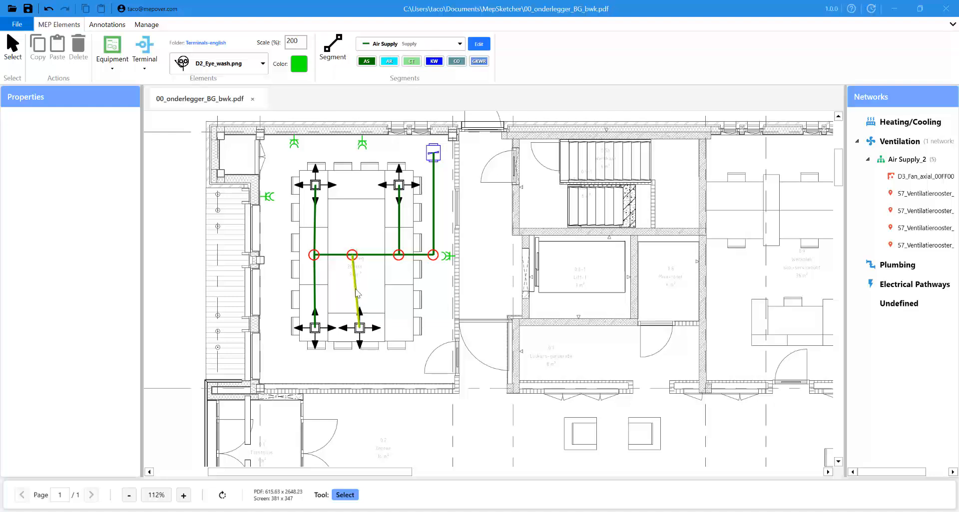
- Nudge the junction fitting slightly right along the duct, then select the vertical branch
click(354, 256)
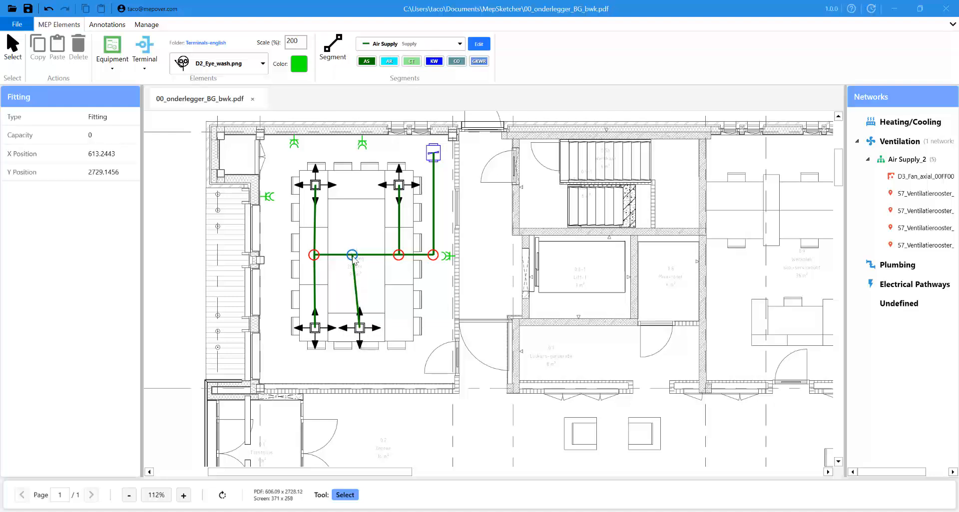
drag(353, 256, 362, 260)
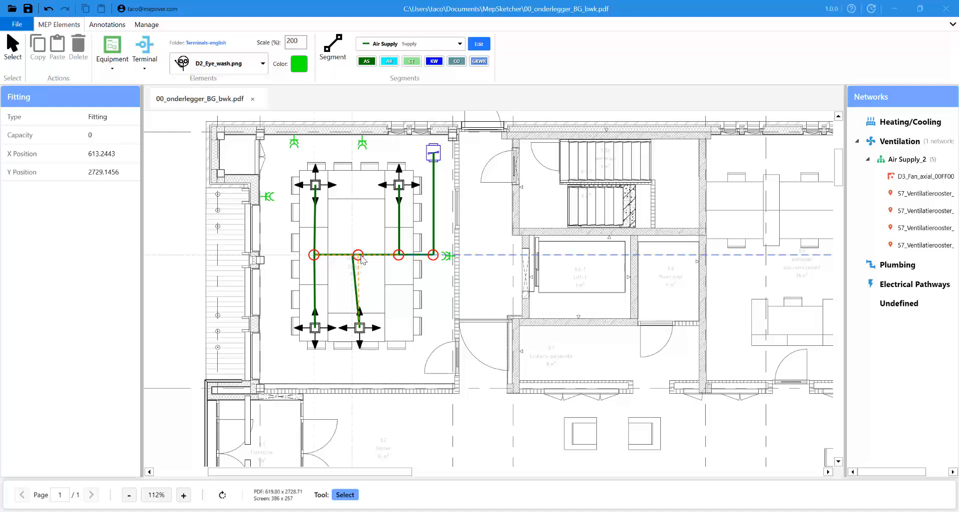
drag(360, 256, 361, 256)
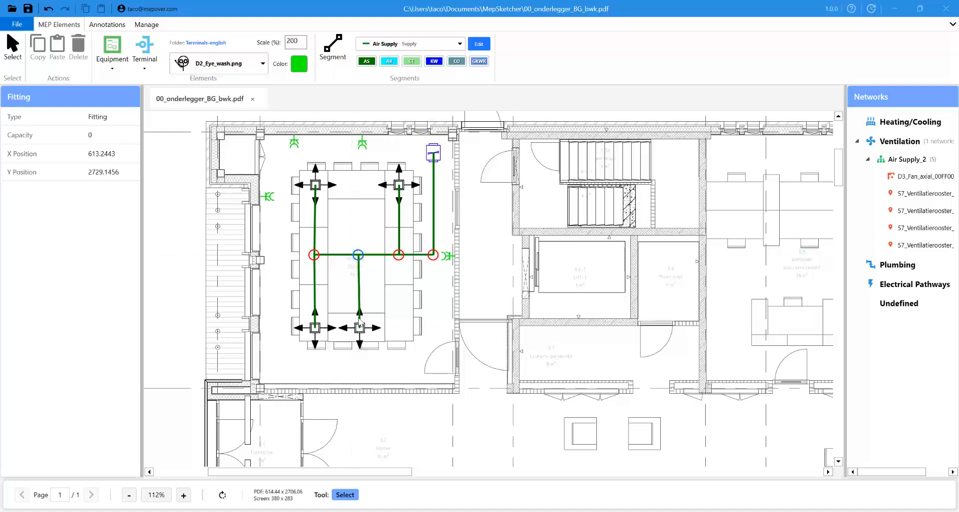
click(416, 298)
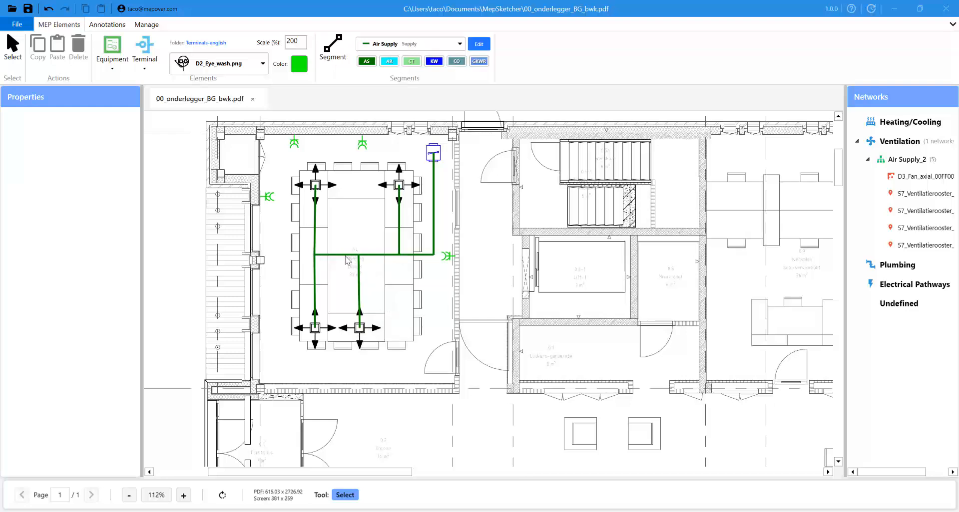
click(359, 293)
- Shift the branch duct right and drag the lower-right grille further right, then deselect
drag(369, 296, 377, 298)
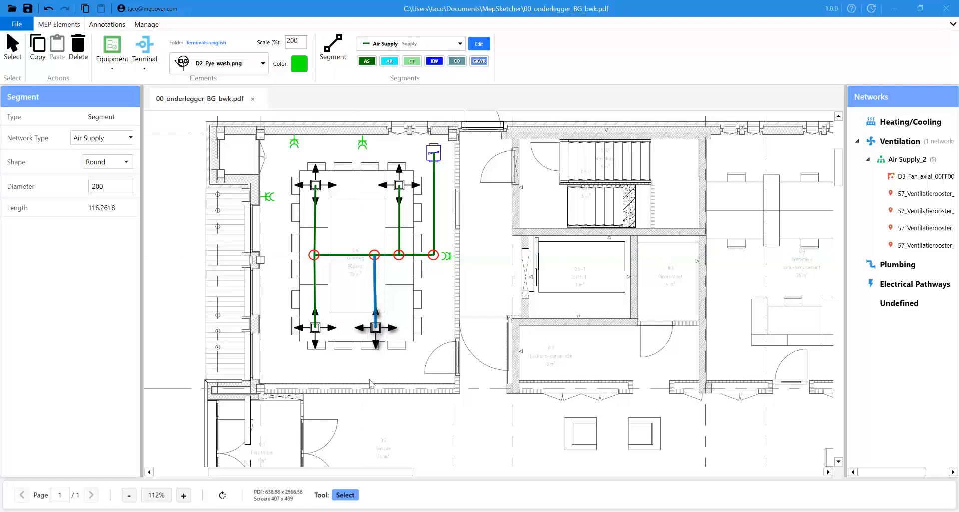
click(377, 347)
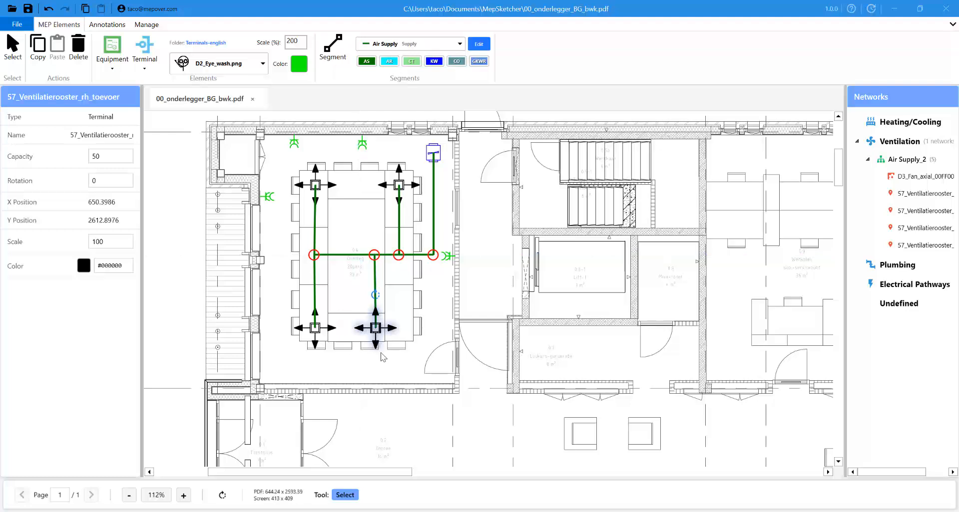
drag(377, 329, 404, 332)
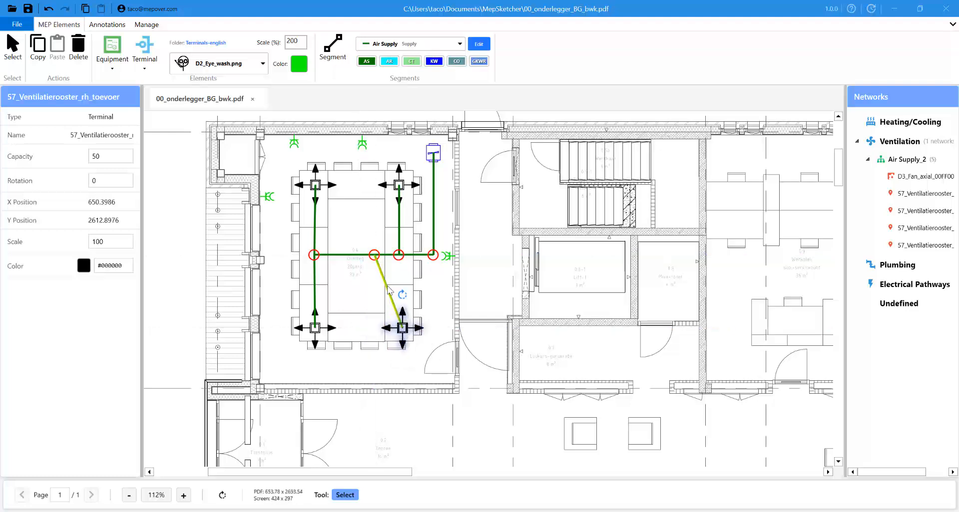
click(373, 241)
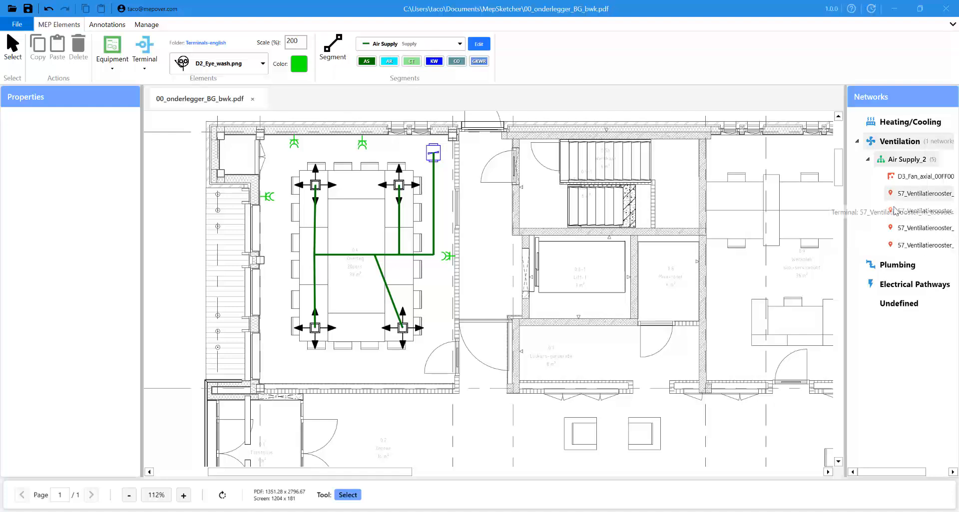
- Rename the Air Supply_2 network to 'meeting room'
click(927, 161)
click(927, 162)
click(928, 163)
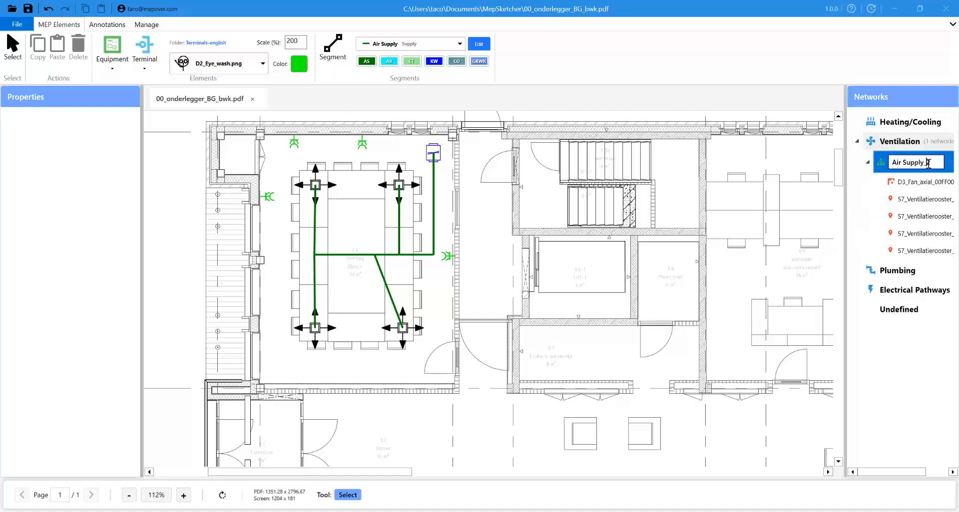
text(meeting room)
key(Return)
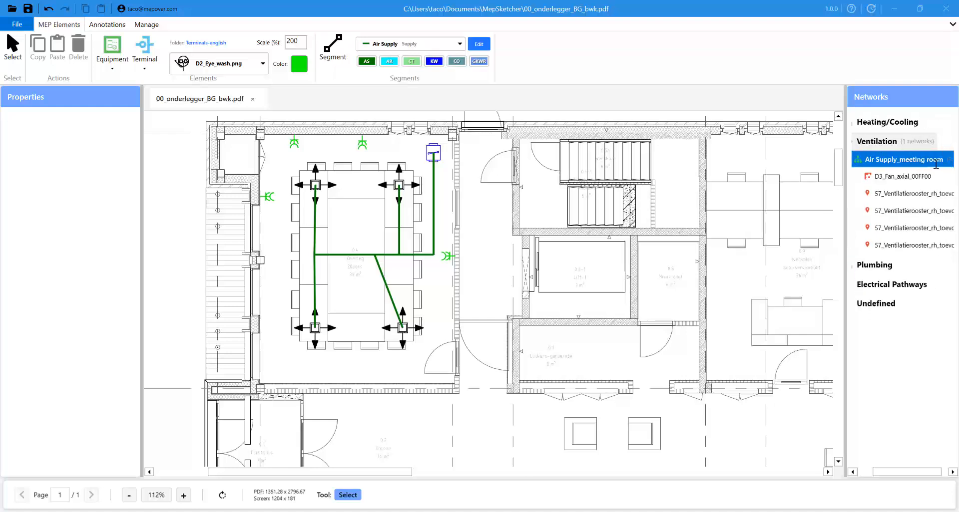
click(592, 300)
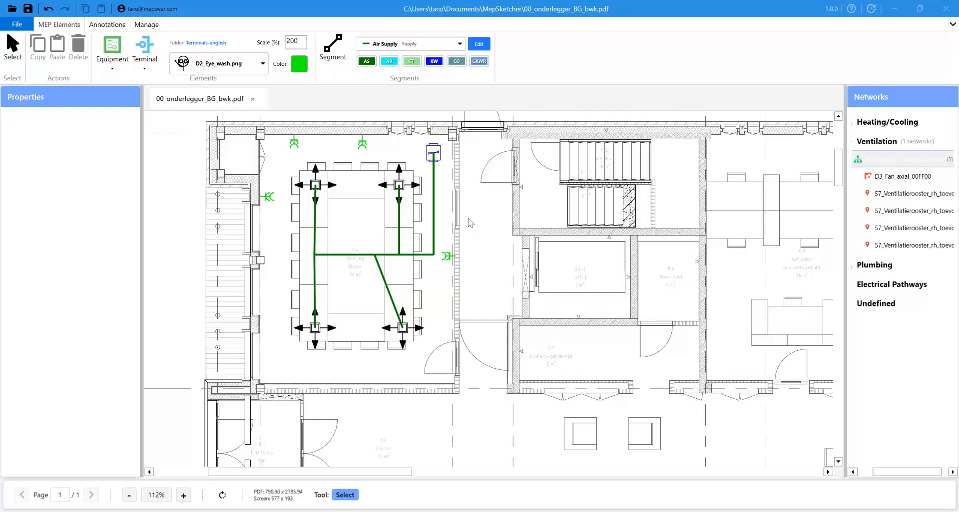
- Undo an accidental move of the top-right grille and select the vertical duct feeding it
click(434, 205)
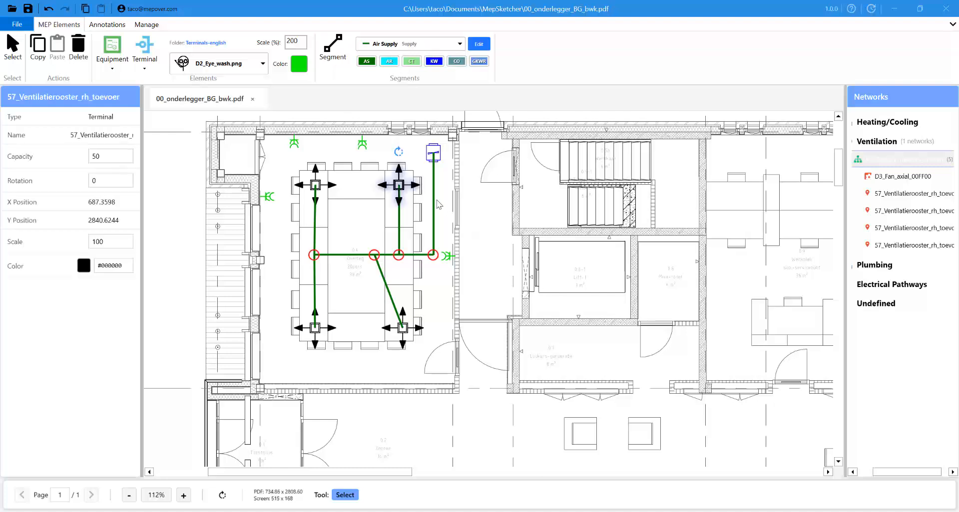
drag(437, 200, 434, 194)
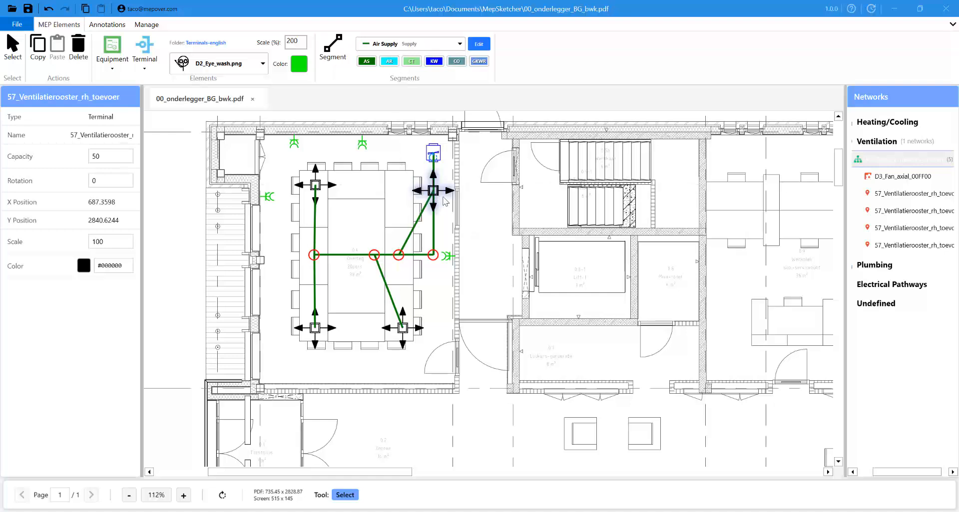
key(ctrl+z)
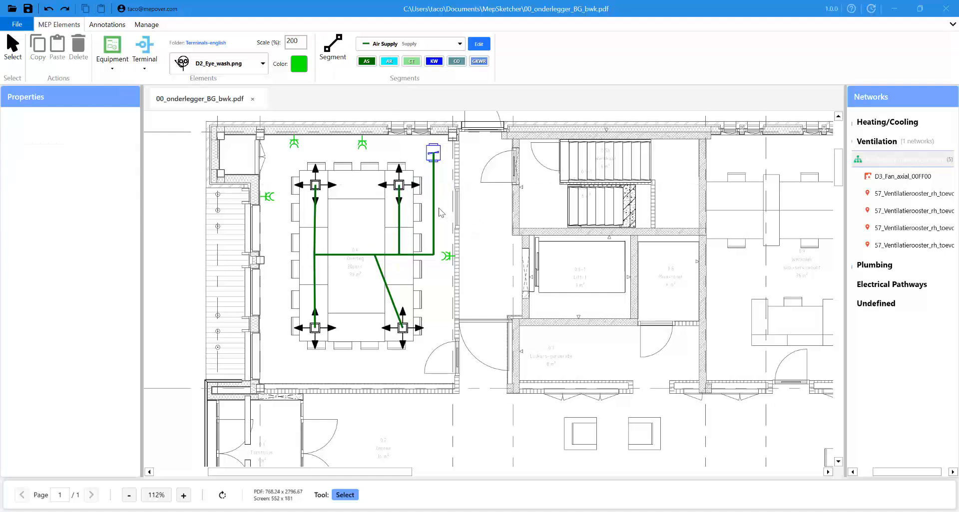
click(441, 212)
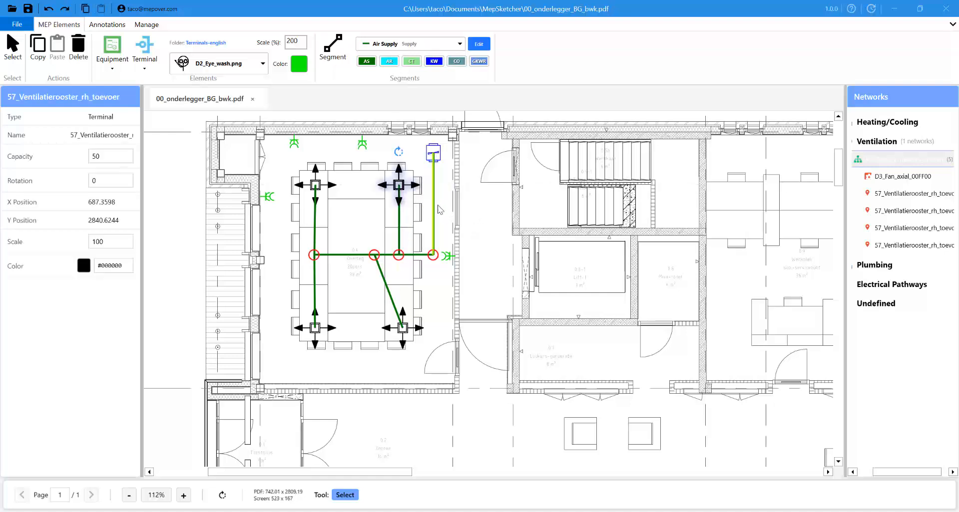
click(439, 209)
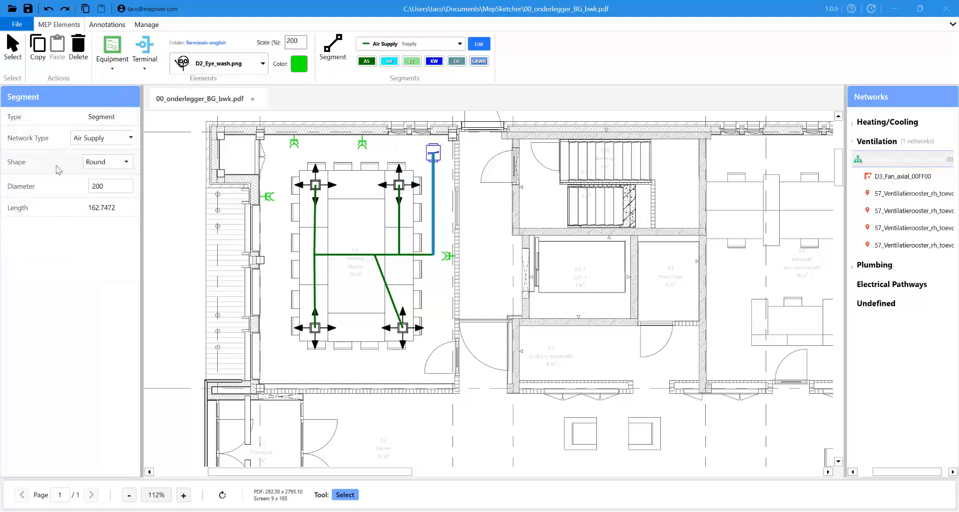
- Switch the duct's shape to Rectangular and then back to Round
click(120, 163)
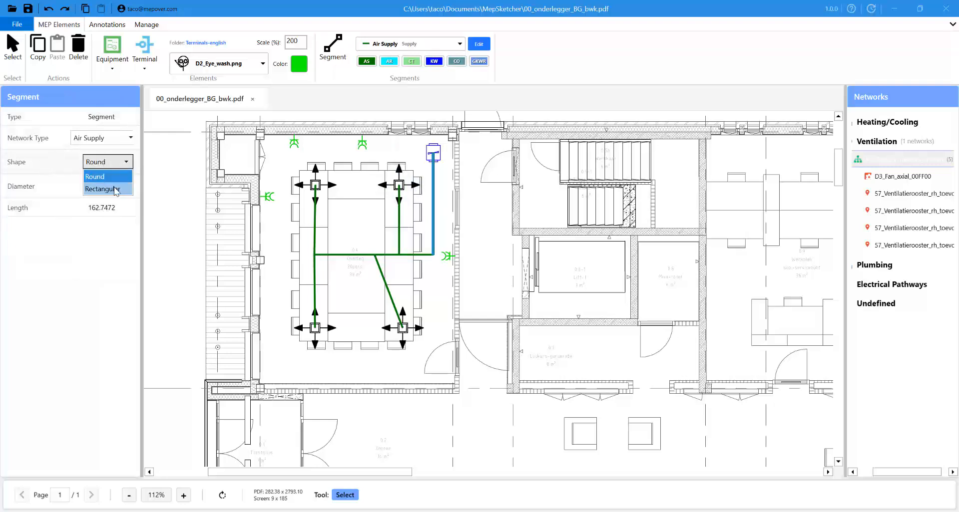
click(114, 189)
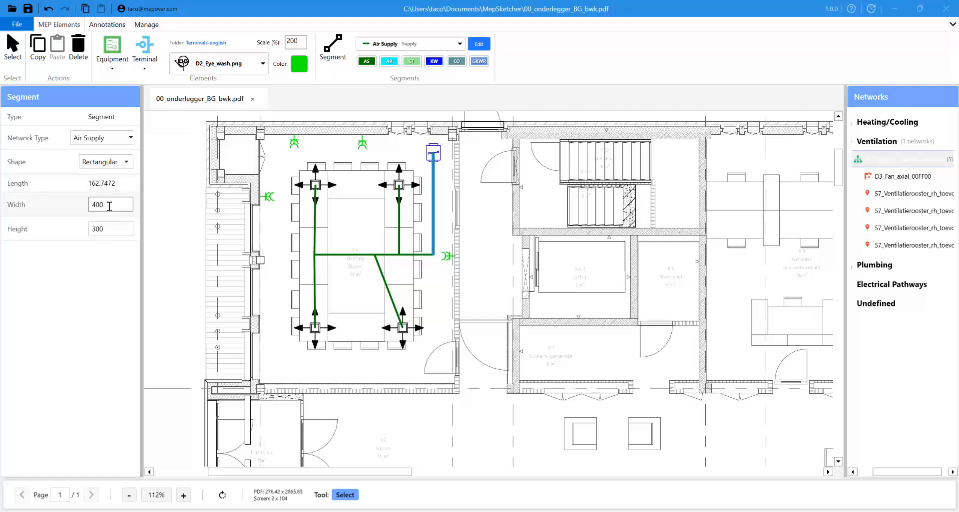
click(114, 162)
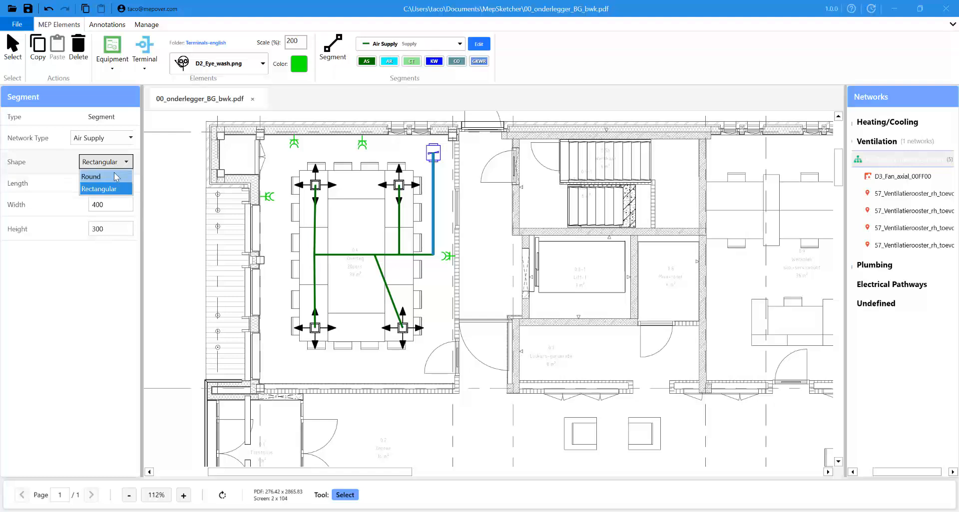
click(116, 177)
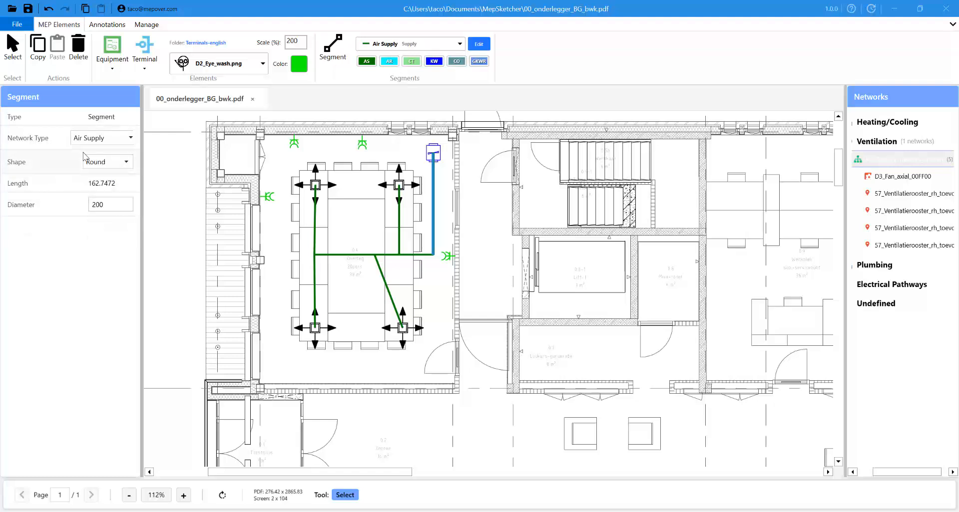
- Assign the ducts to the Air Return network type and clear the selection
click(121, 143)
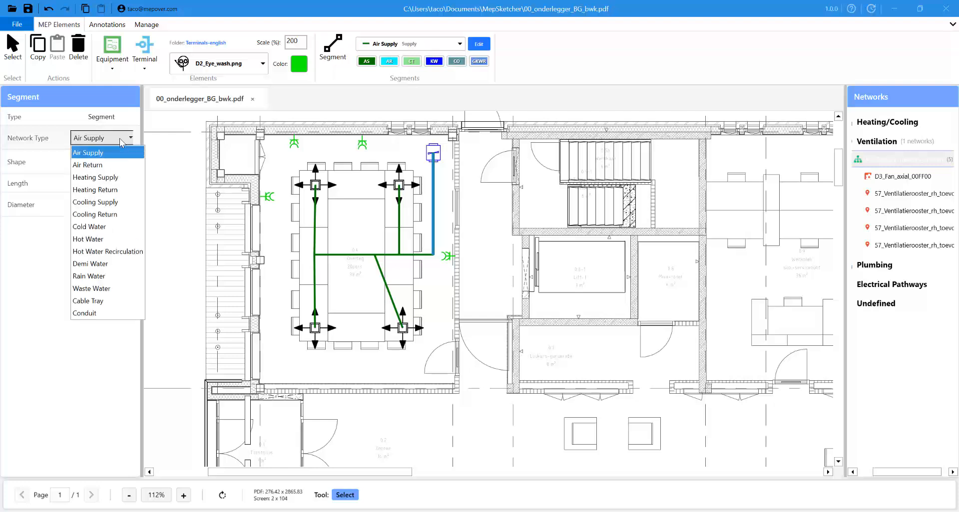
click(105, 169)
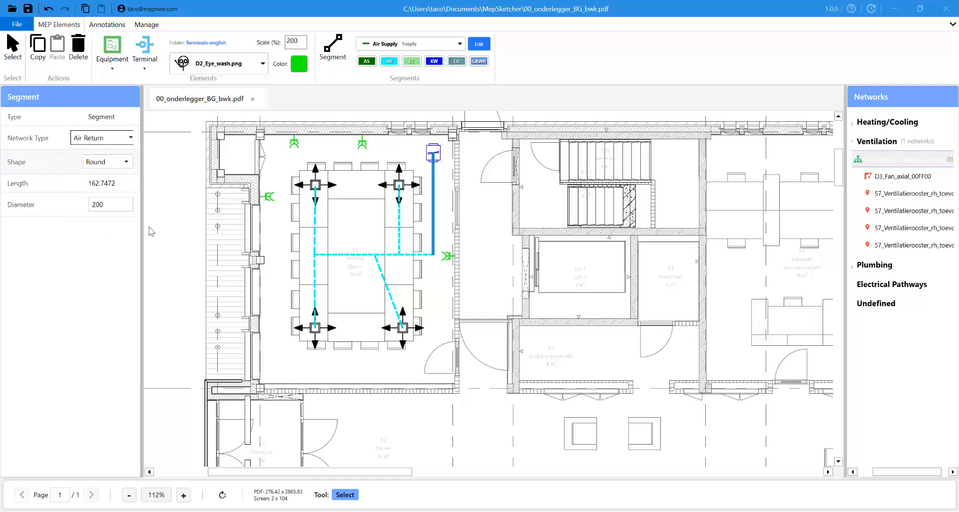
click(293, 338)
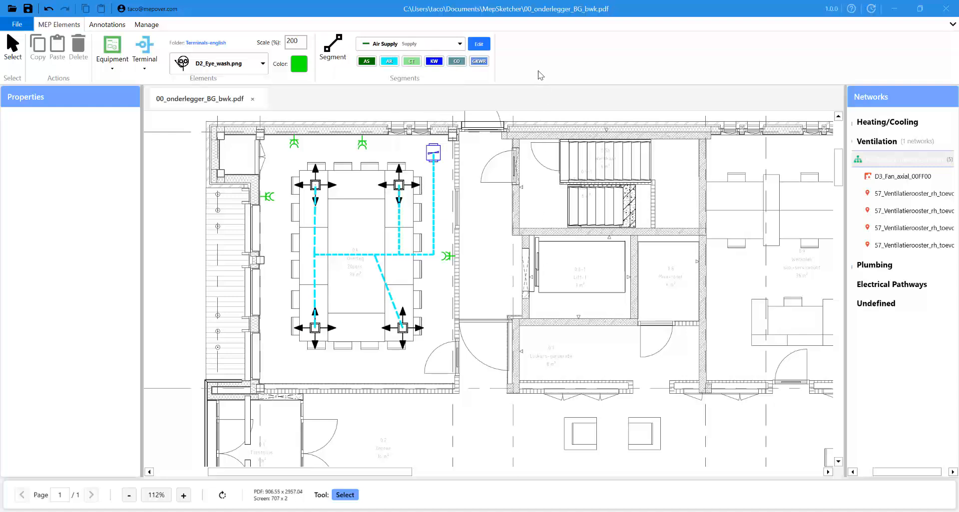
click(480, 45)
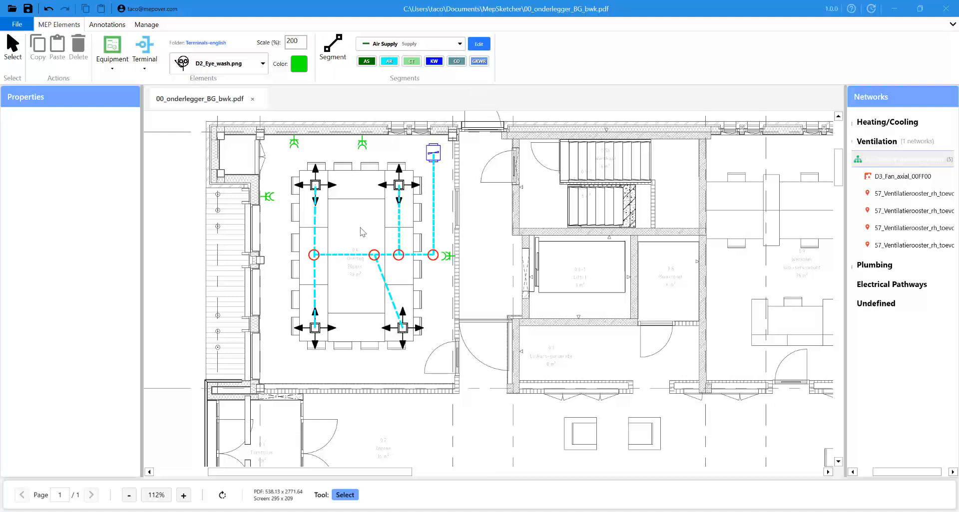
- Turn off duct junction editing and open the network type editor on Air Return
click(480, 45)
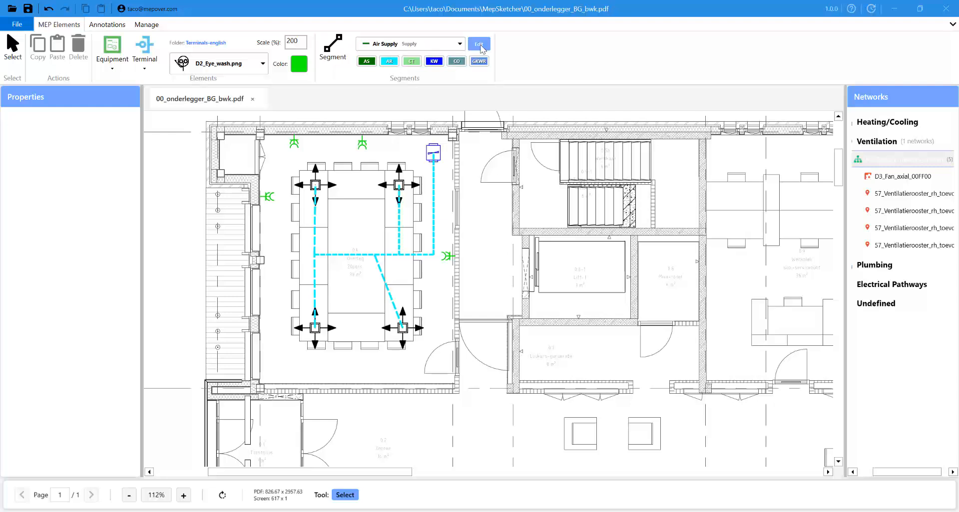
click(480, 46)
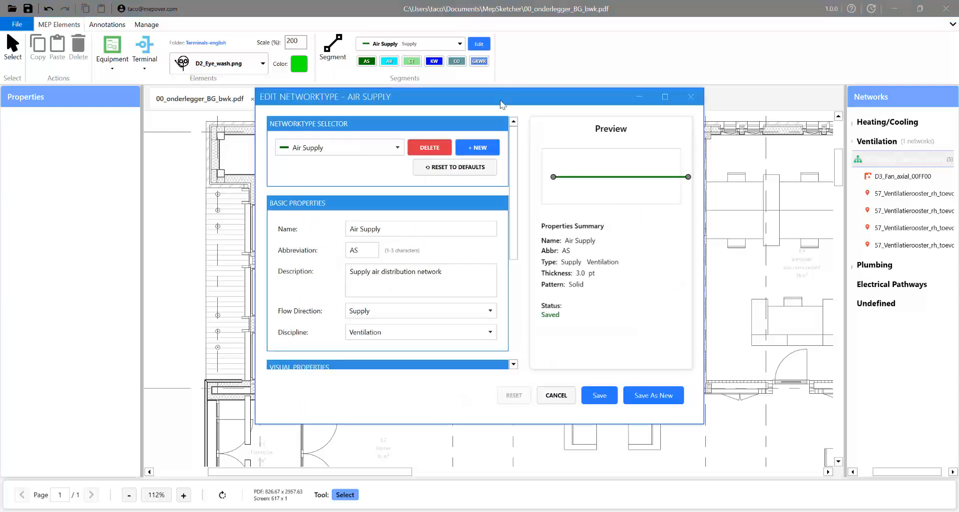
drag(502, 105, 684, 113)
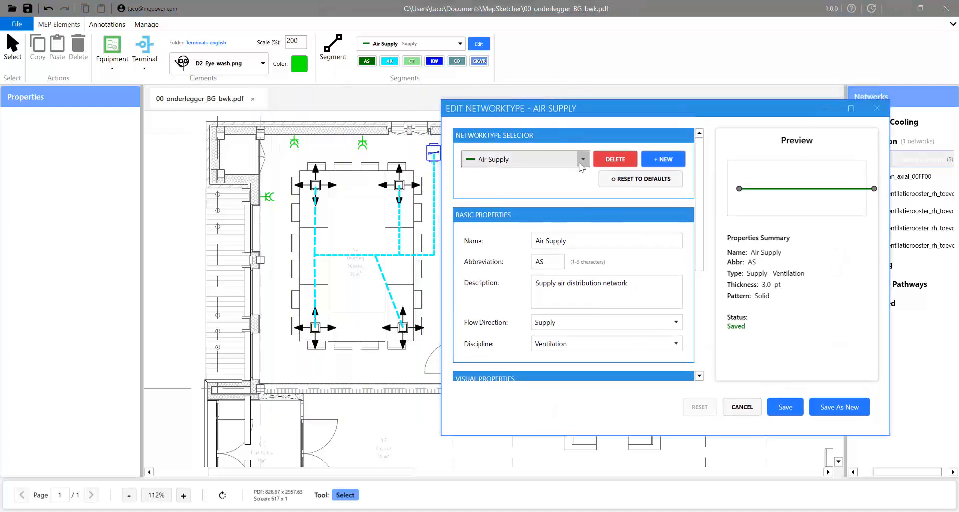
click(527, 160)
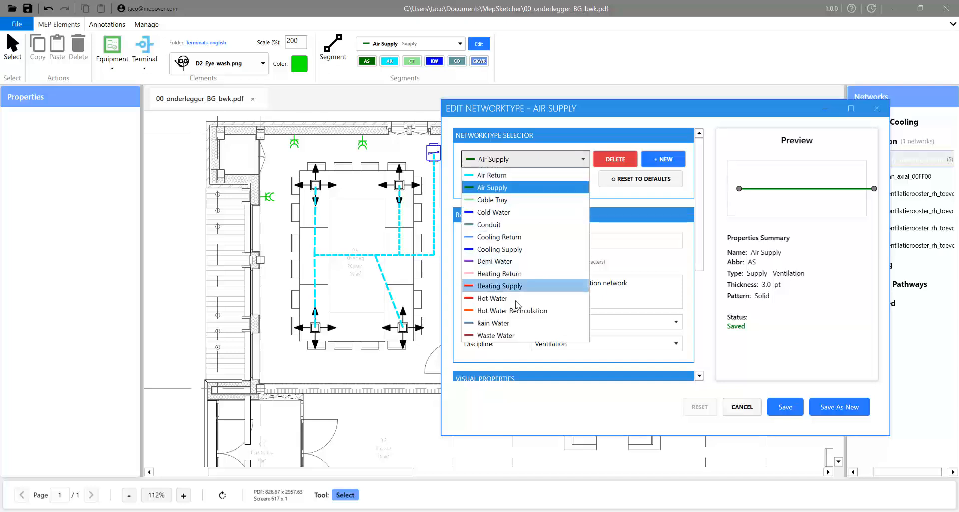
click(575, 176)
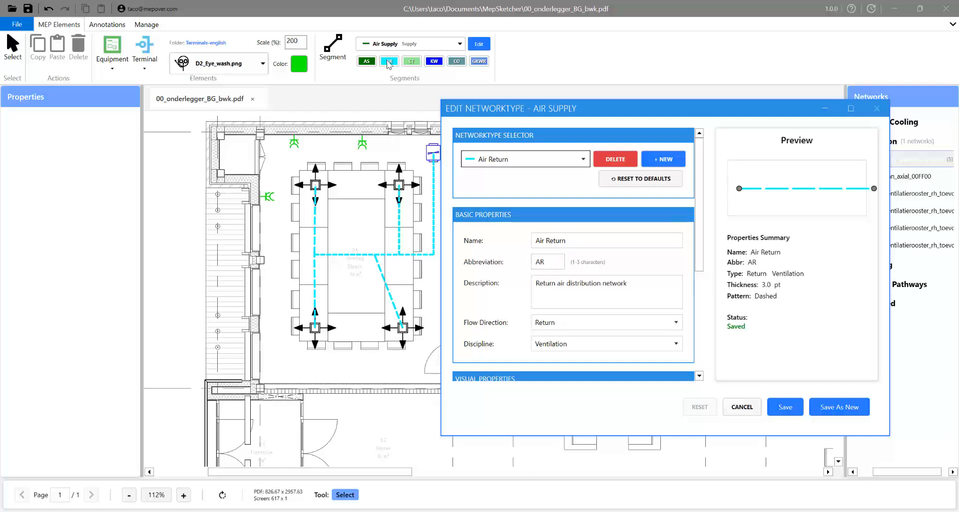
- Change the Air Return line colour to blue and save the type
scroll(699, 250, down, 2)
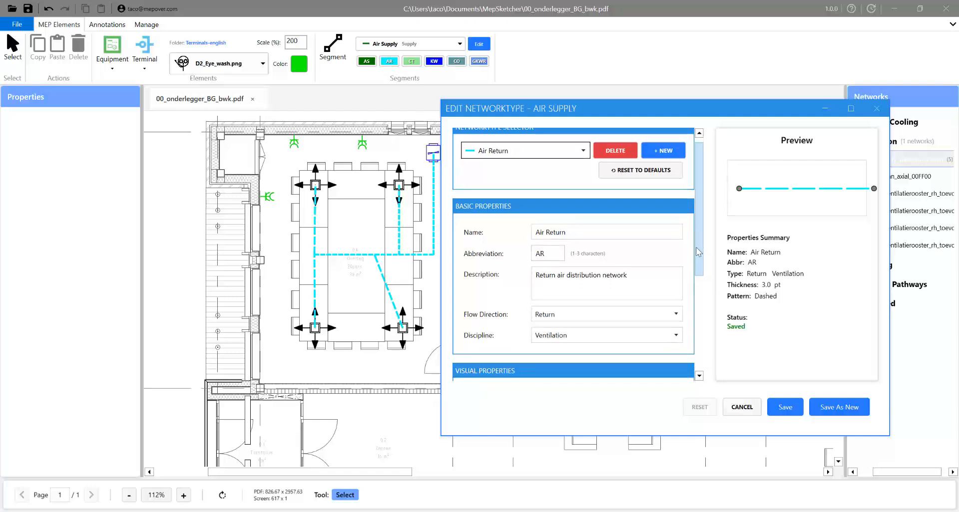
drag(698, 257, 697, 338)
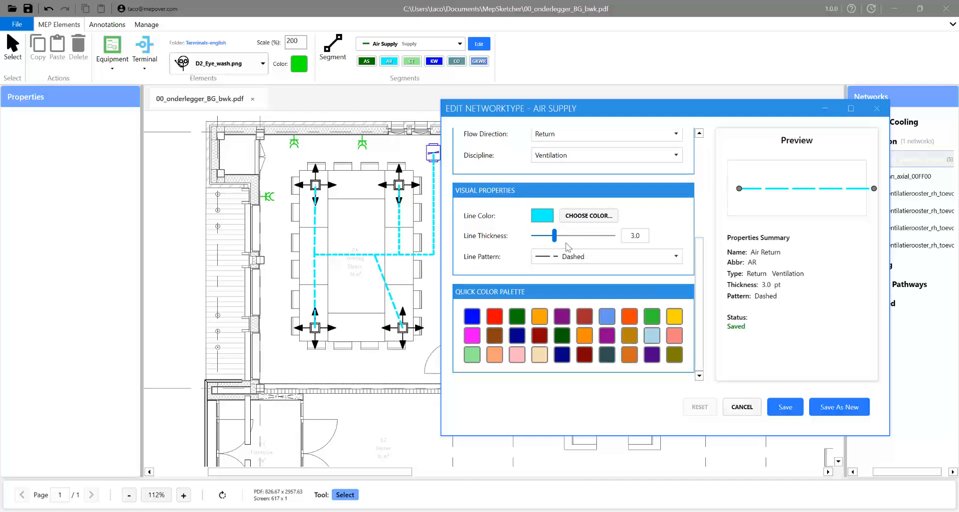
click(568, 218)
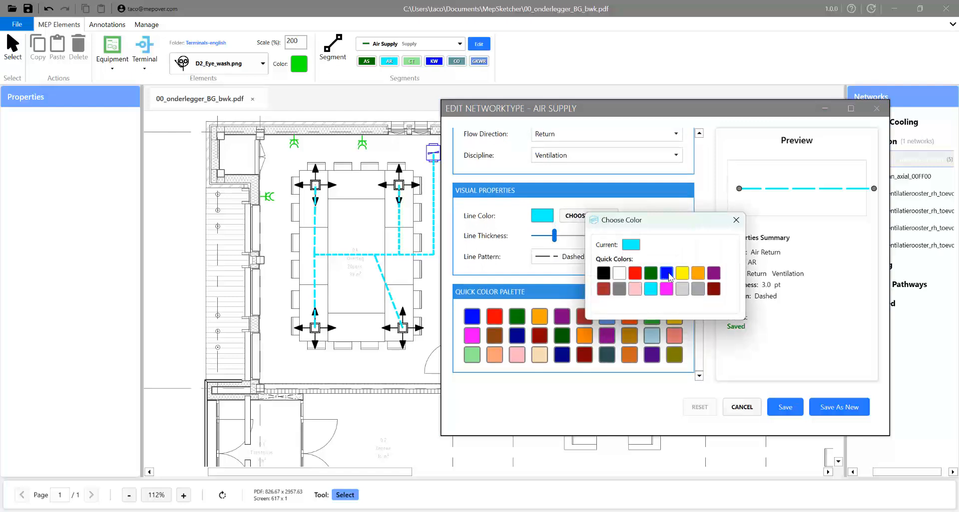
click(666, 274)
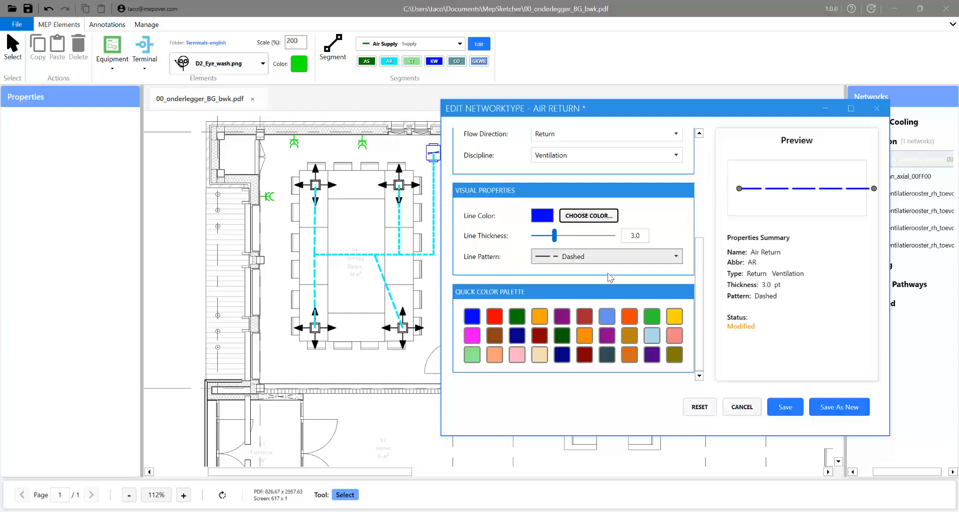
click(789, 415)
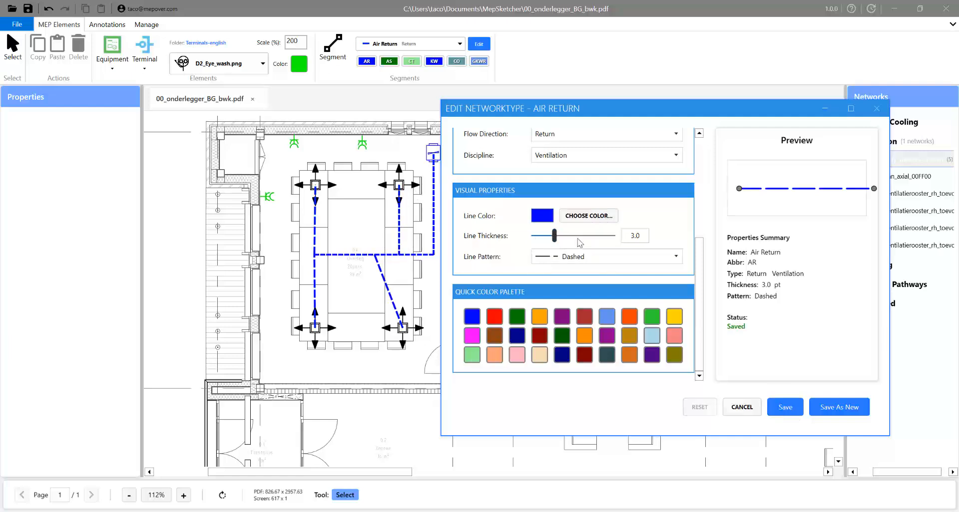
scroll(701, 282, up, 5)
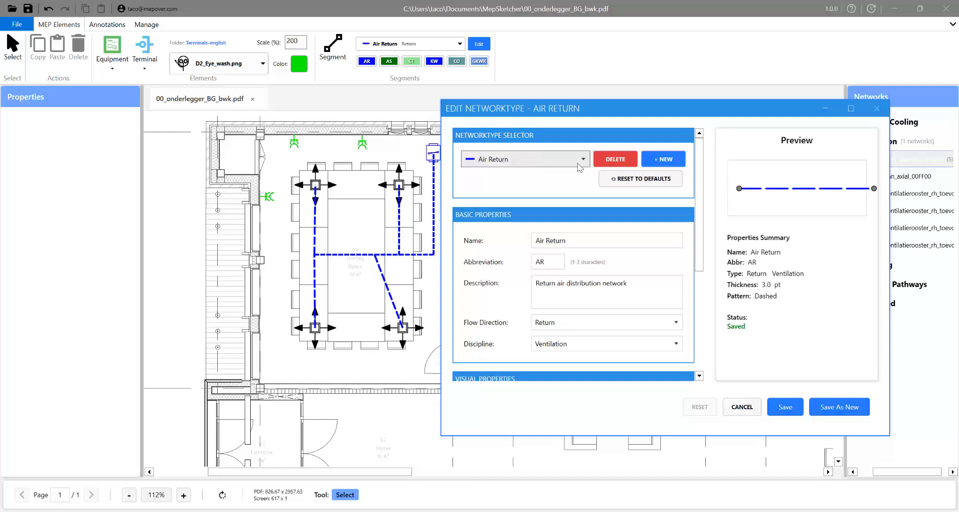
- Start a new network type named 'Air Exhaust', abbreviation AE, description 'air'
click(670, 162)
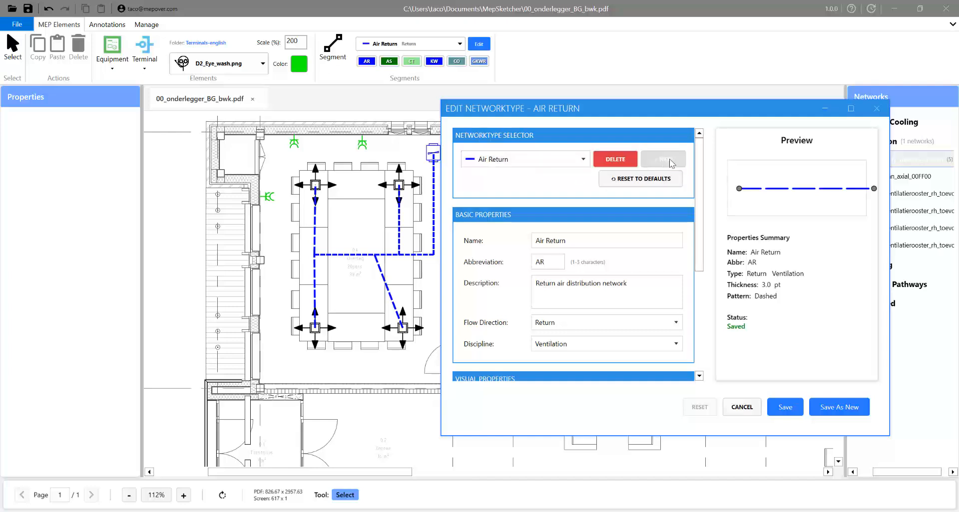
click(621, 241)
text(Ai)
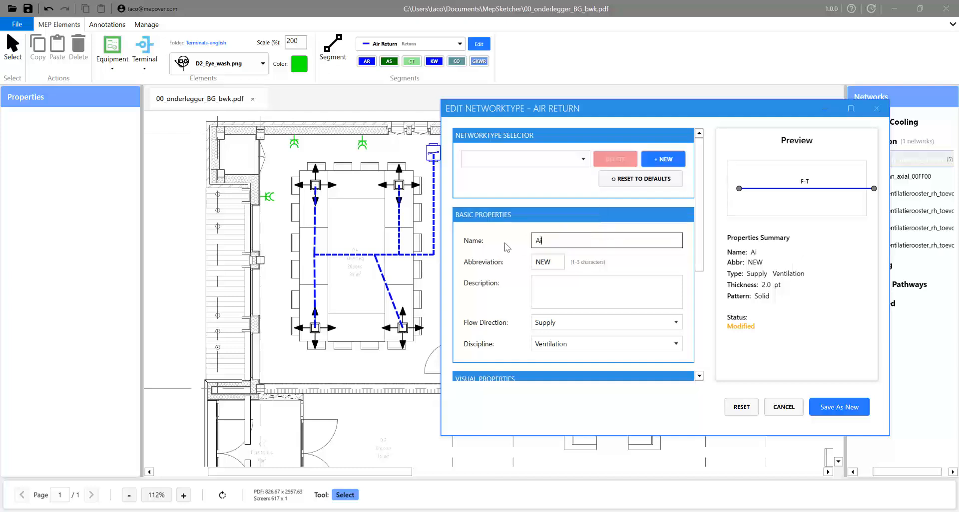
text(r Exhaust)
key(Tab)
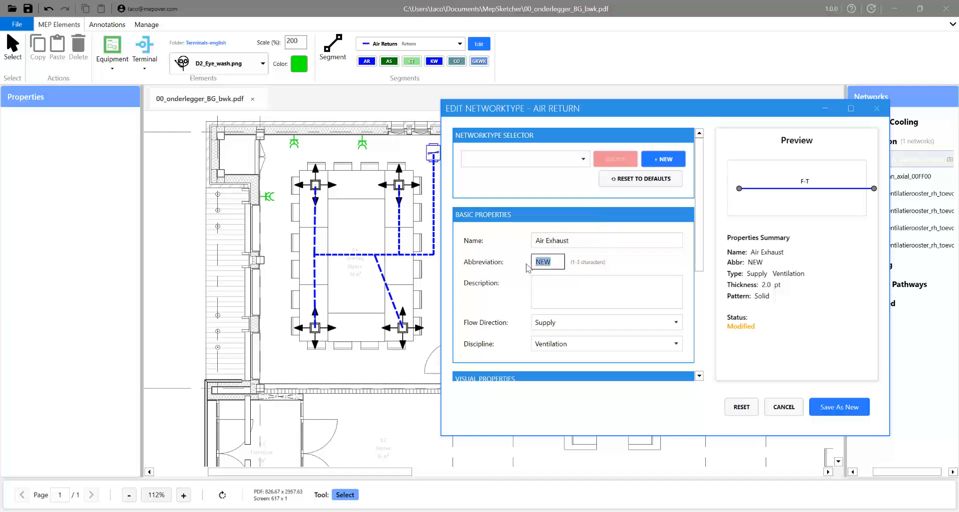
text(AE)
click(554, 284)
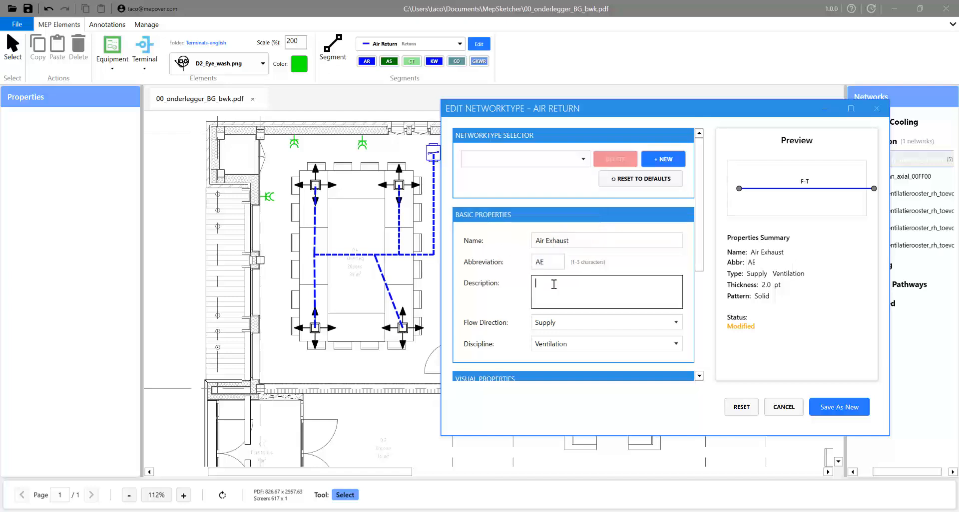
text(air)
- Give it Return flow, a brown-red 3.0 solid line, and save it as a new type
click(553, 324)
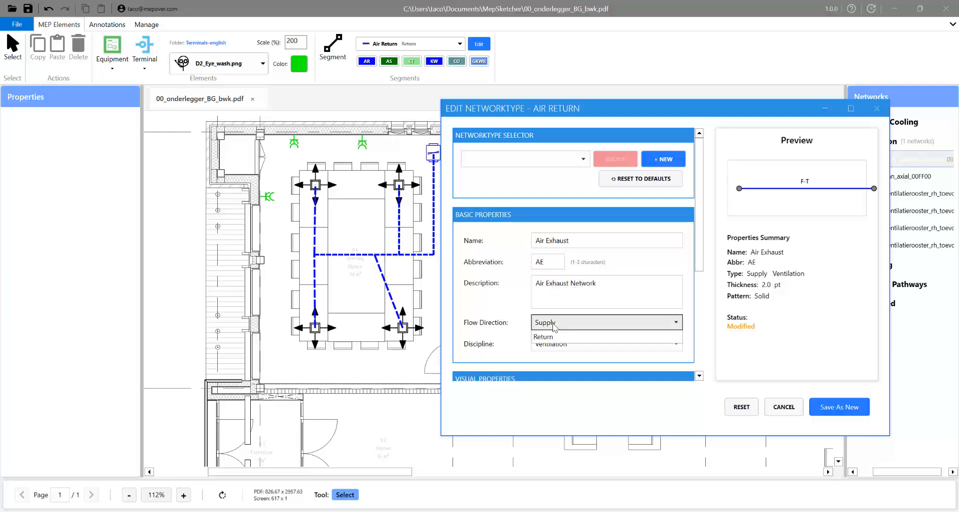
click(555, 351)
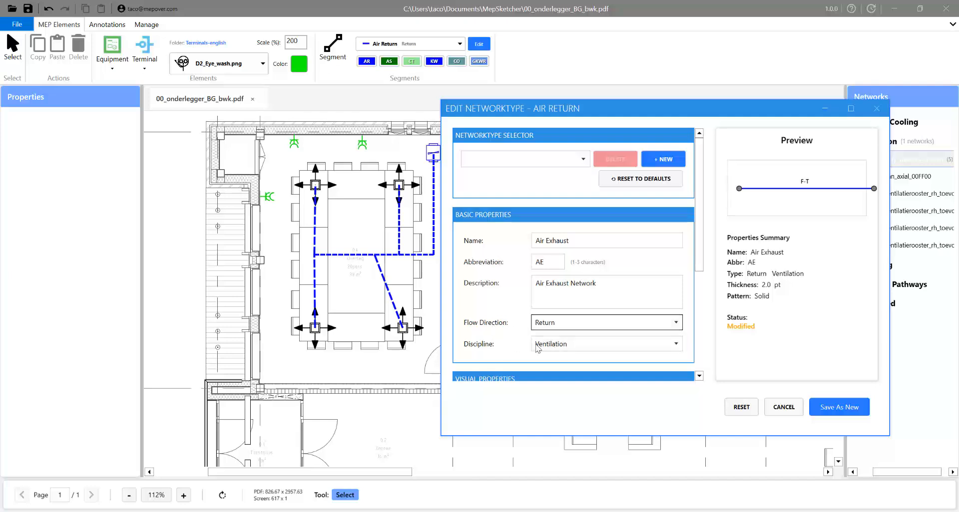
scroll(701, 258, down, 5)
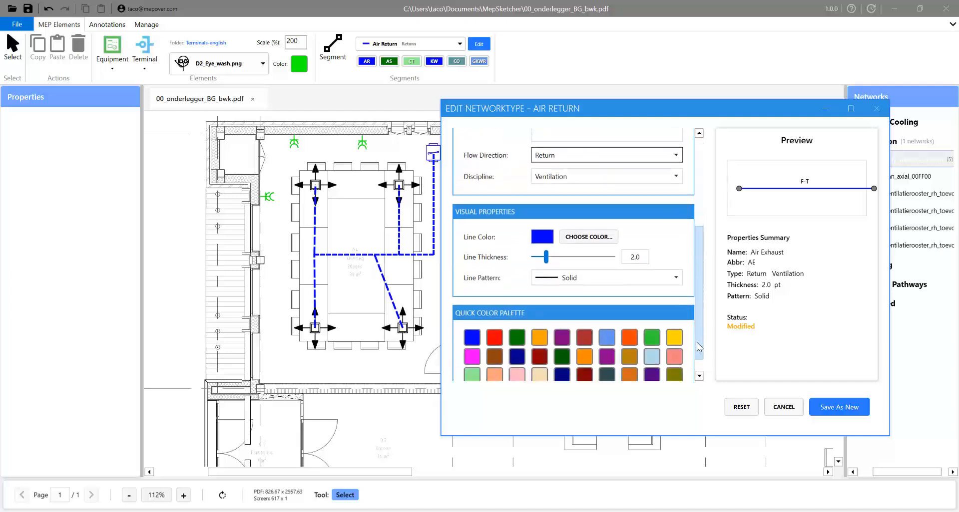
scroll(693, 330, down, 1)
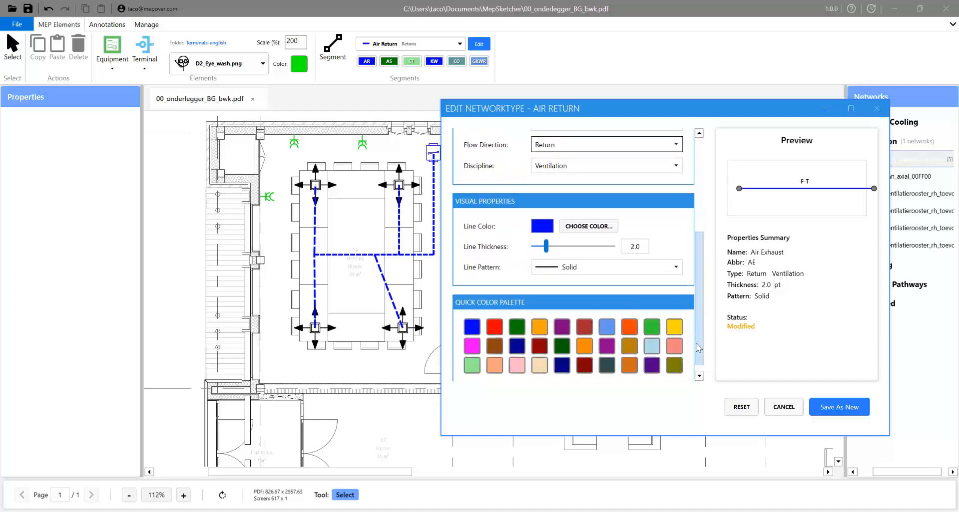
click(585, 324)
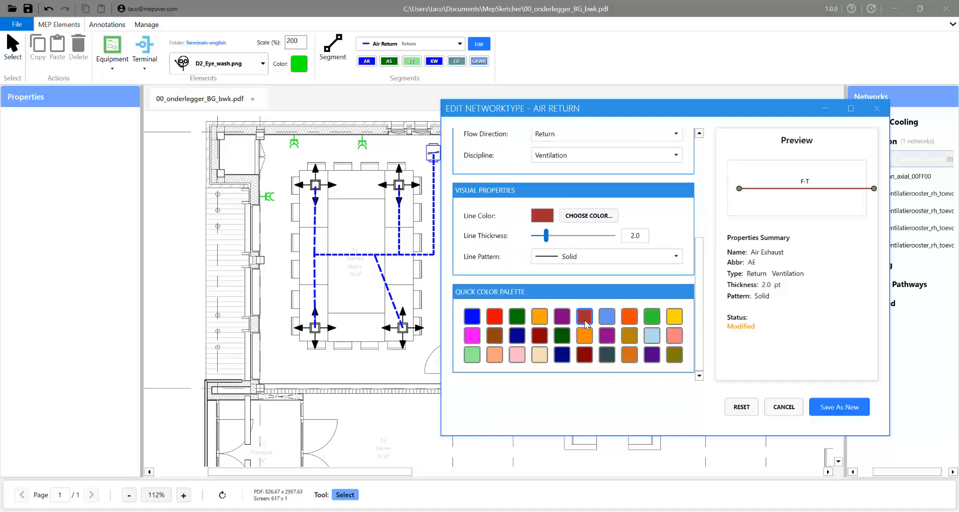
drag(545, 236, 554, 240)
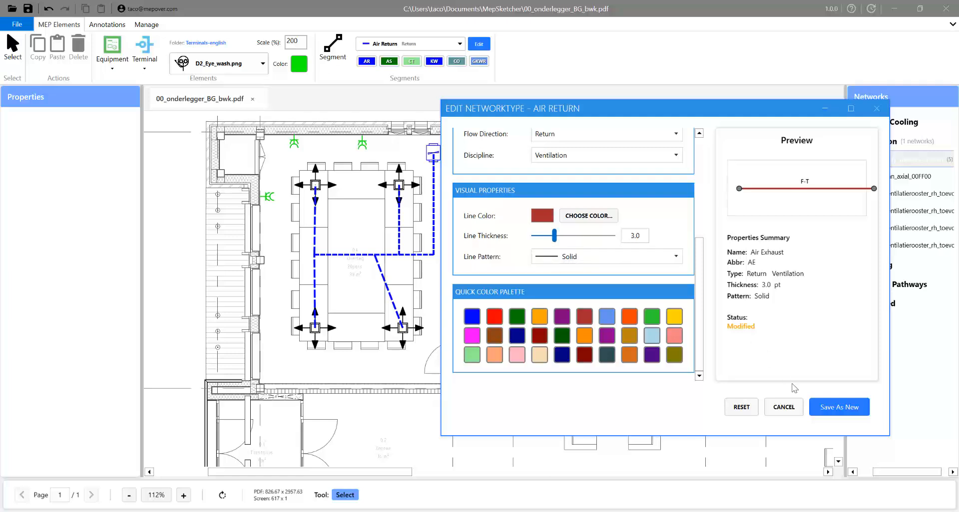
click(828, 410)
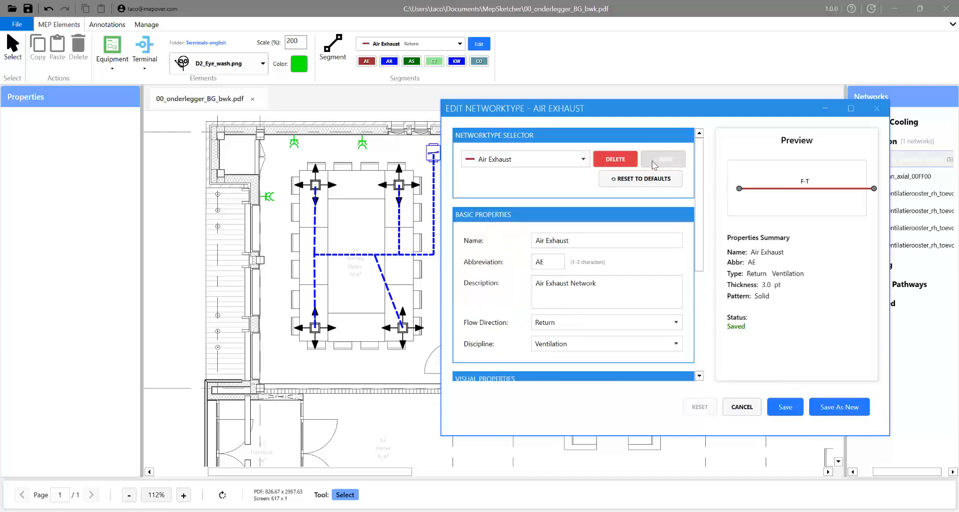
- Keep Air Exhaust as the chosen type and close the network type editor
click(582, 160)
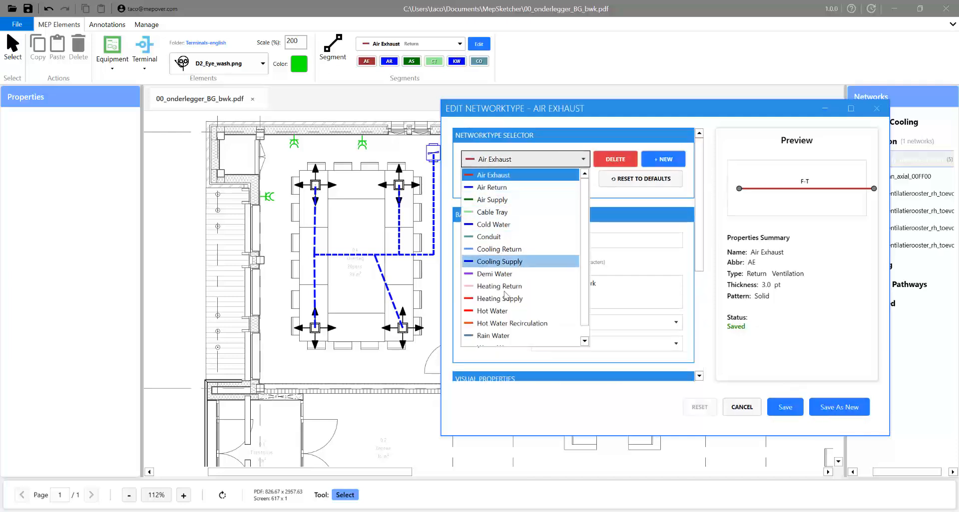
click(581, 160)
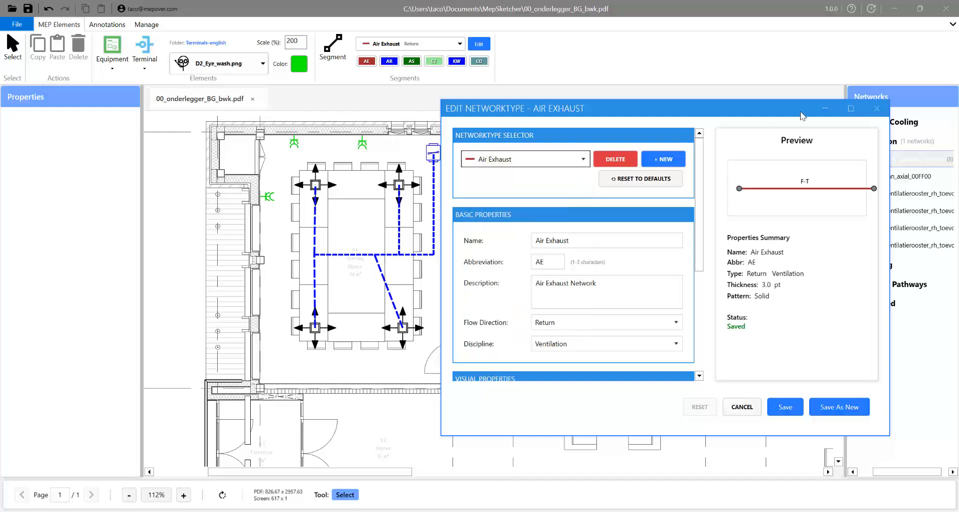
click(877, 108)
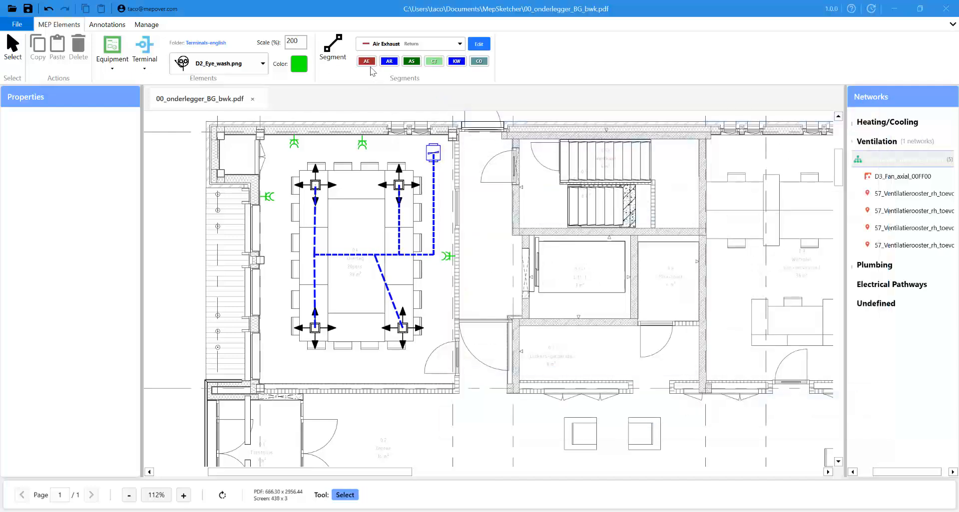
- Draw a trial Air Exhaust duct below the meeting room, then undo it completely
click(332, 47)
click(478, 379)
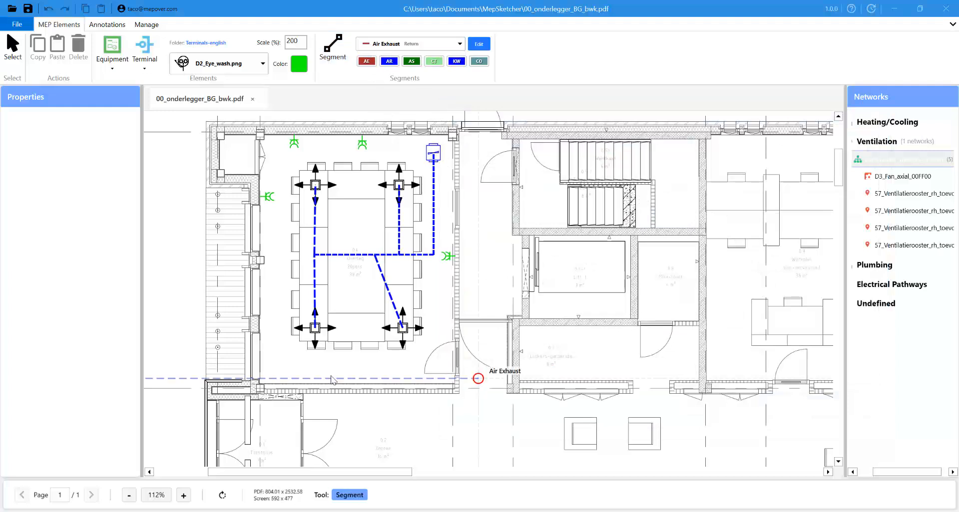
click(326, 378)
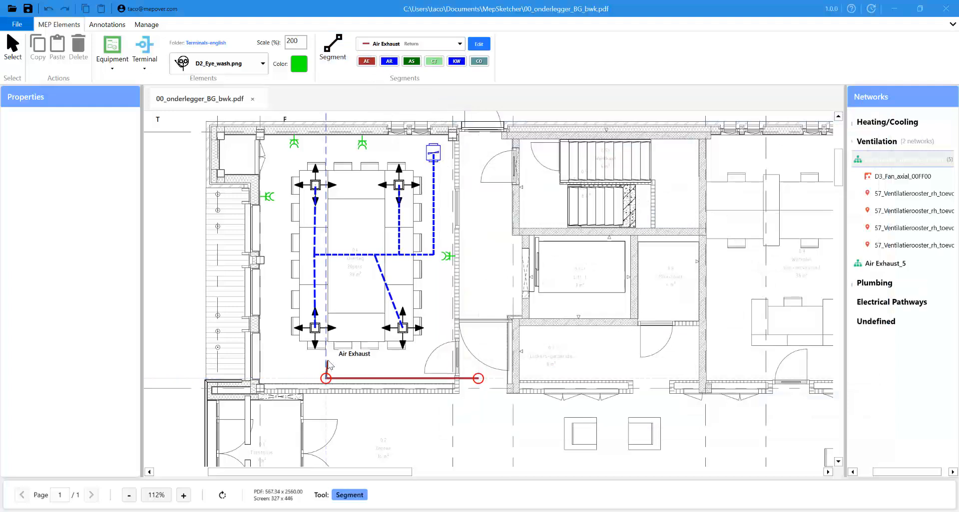
click(352, 354)
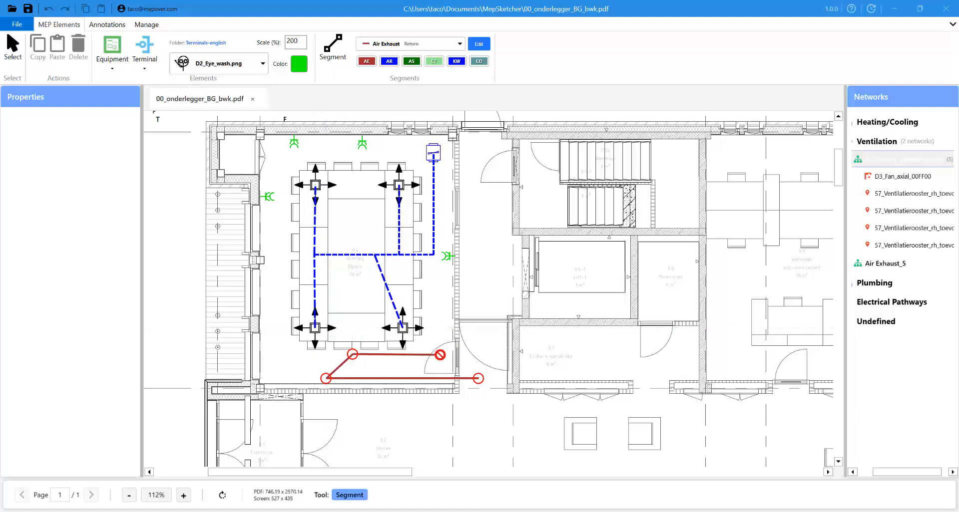
click(440, 355)
key(Escape)
key(ctrl+z)
key(ctrl+z)
key(ctrl+z)
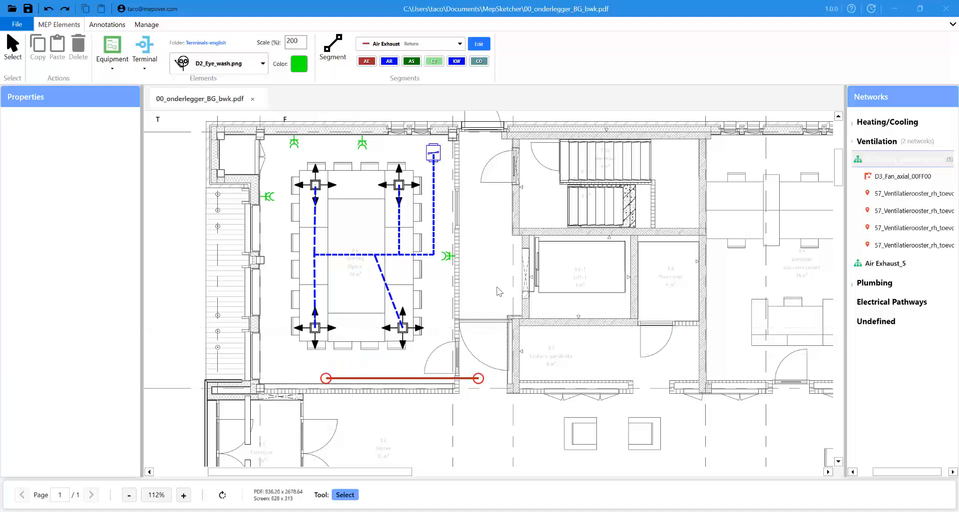
key(ctrl+z)
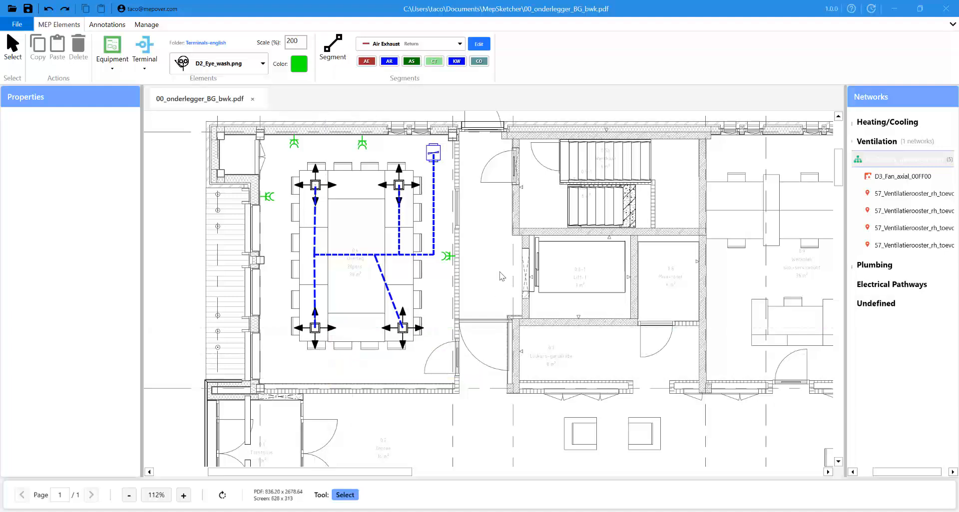
- Rename the Air Exhaust copy to Air Intake, updating abbreviation and description
click(484, 46)
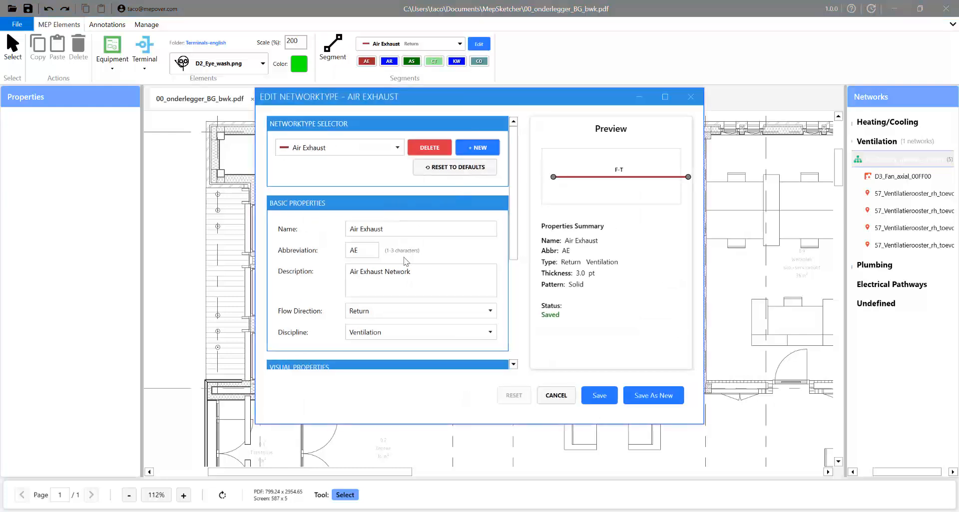
drag(360, 229, 401, 229)
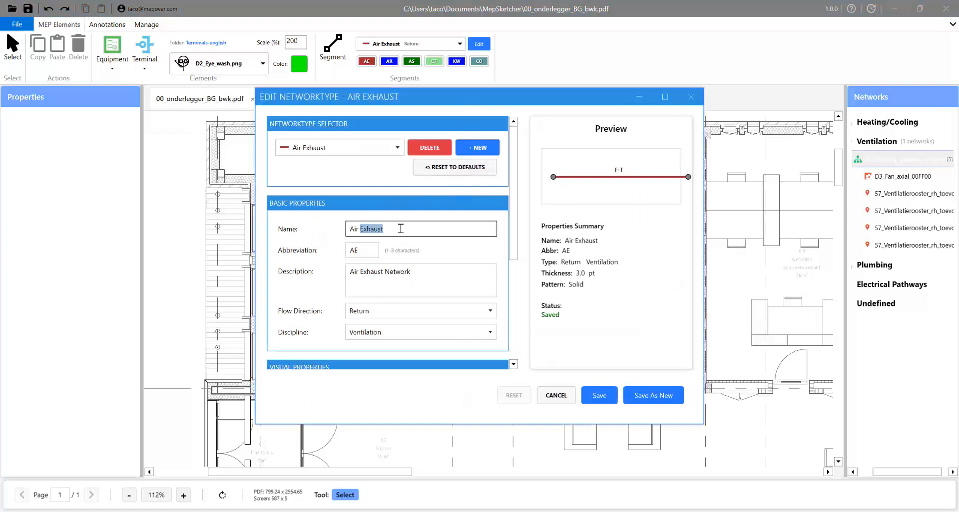
text(Intake)
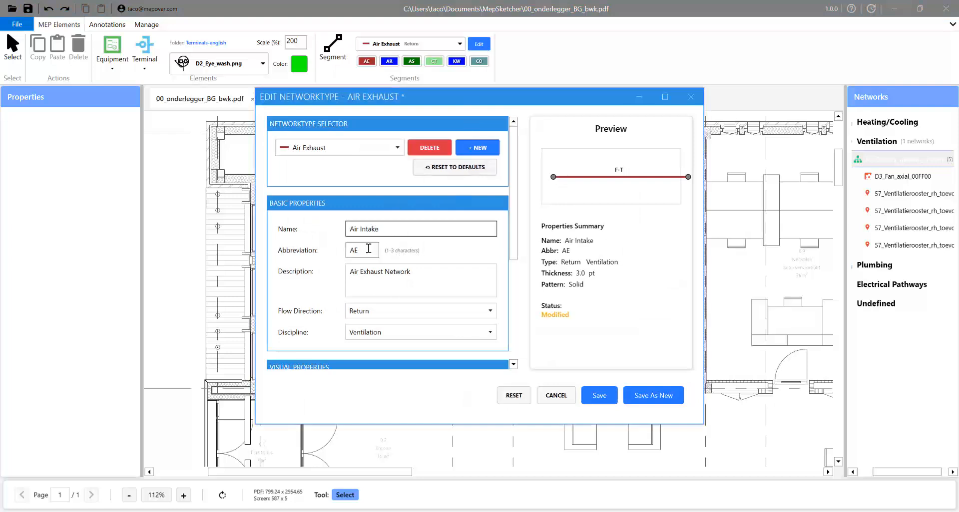
drag(369, 249, 344, 255)
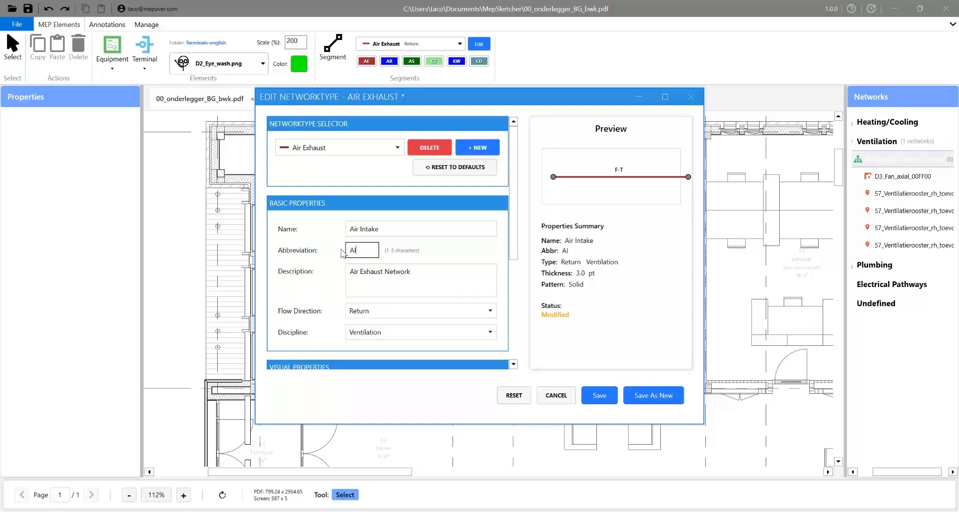
double_click(379, 272)
text(Intake)
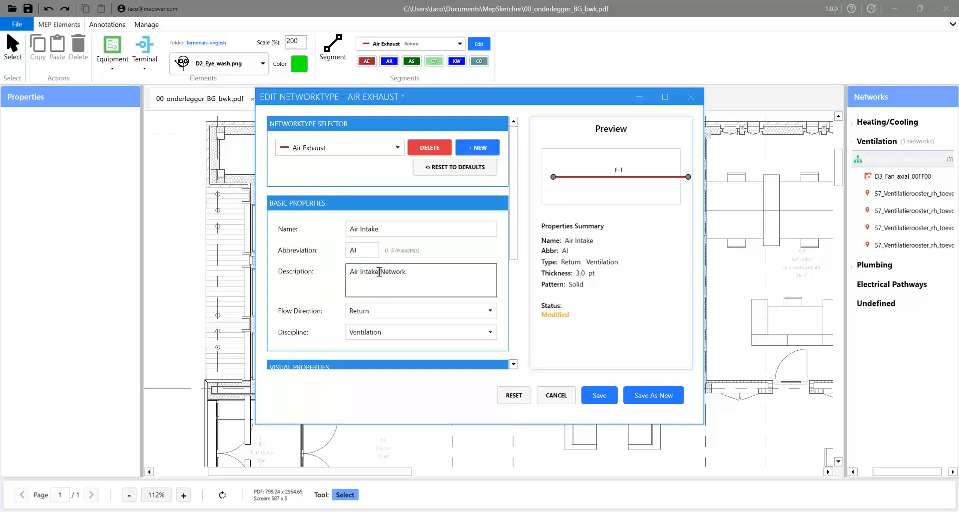
- Set Supply flow and a cyan line, then save it as a new Air Intake type
click(424, 311)
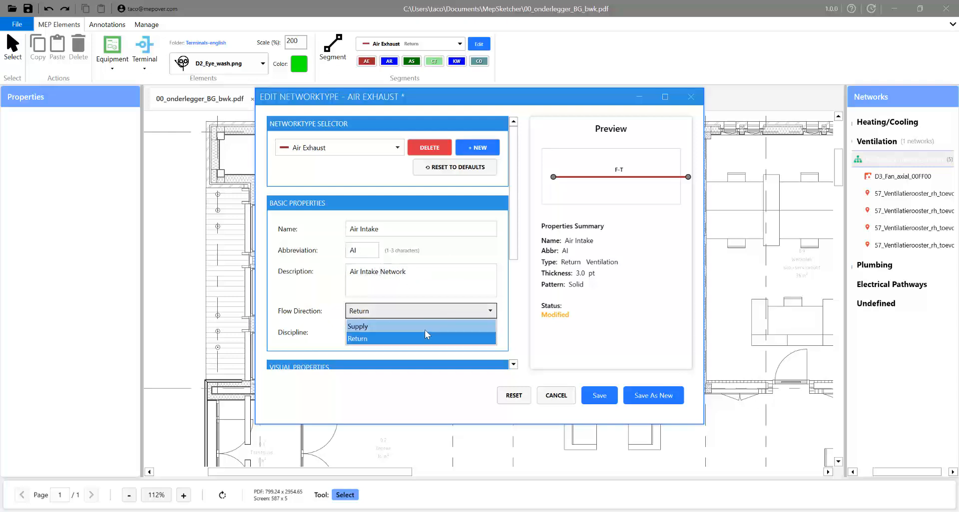
click(426, 325)
scroll(513, 245, down, 5)
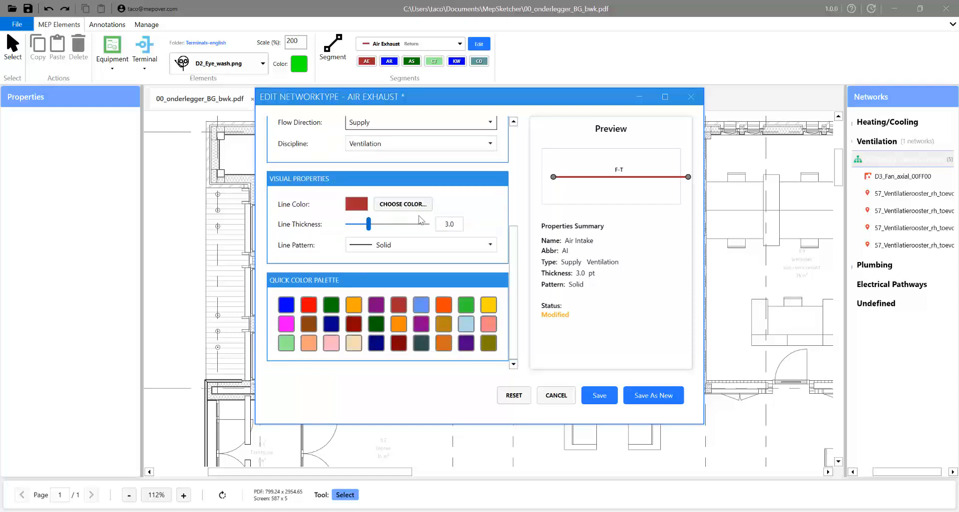
click(403, 205)
click(465, 277)
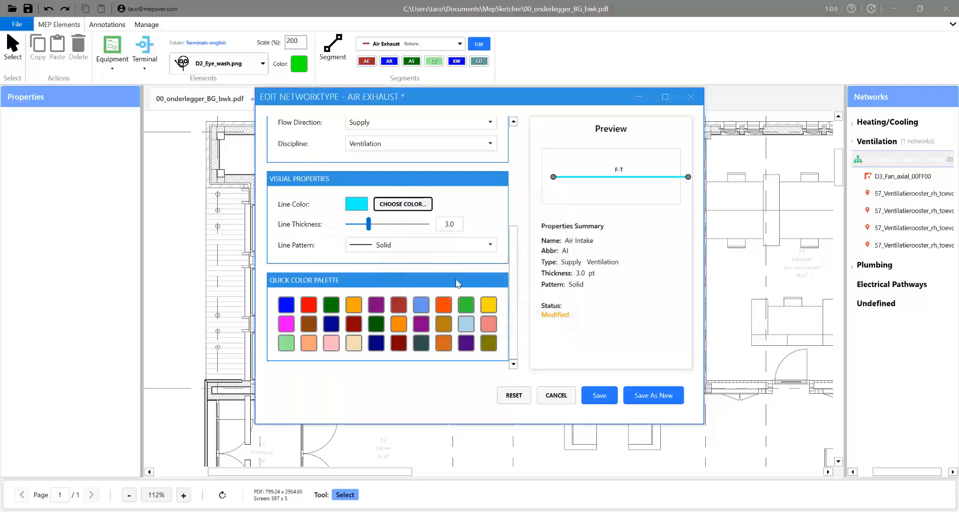
click(646, 396)
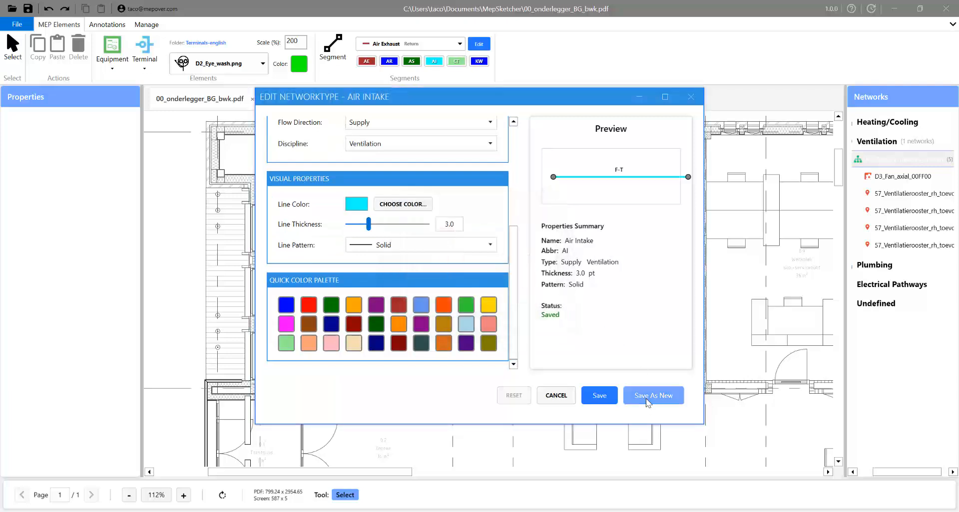
scroll(517, 191, up, 3)
scroll(517, 191, up, 3)
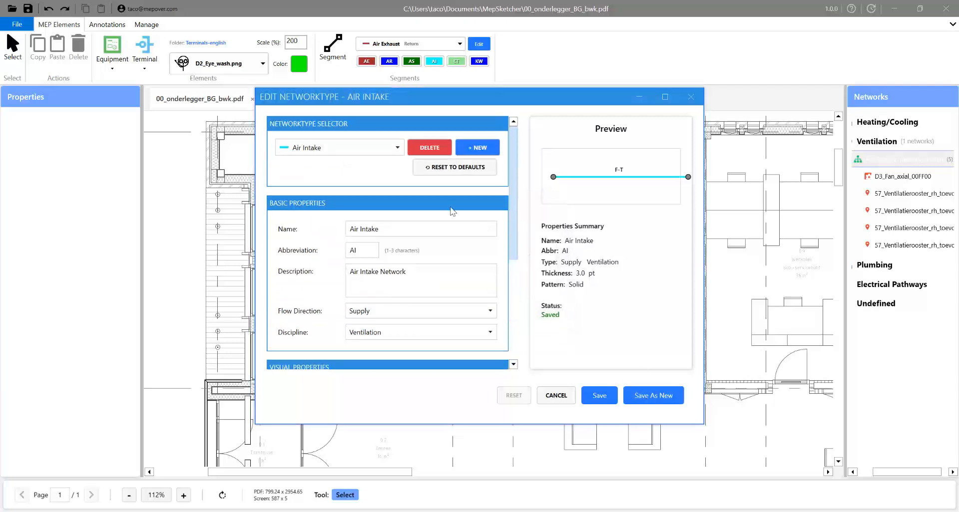
- Close the editor and make Air Intake the active duct type for drawing
click(691, 96)
click(456, 48)
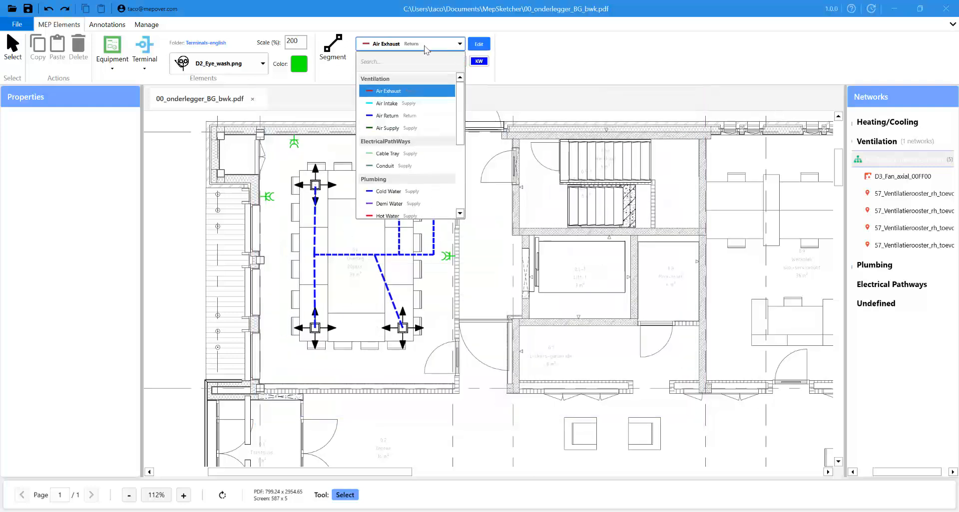
click(387, 103)
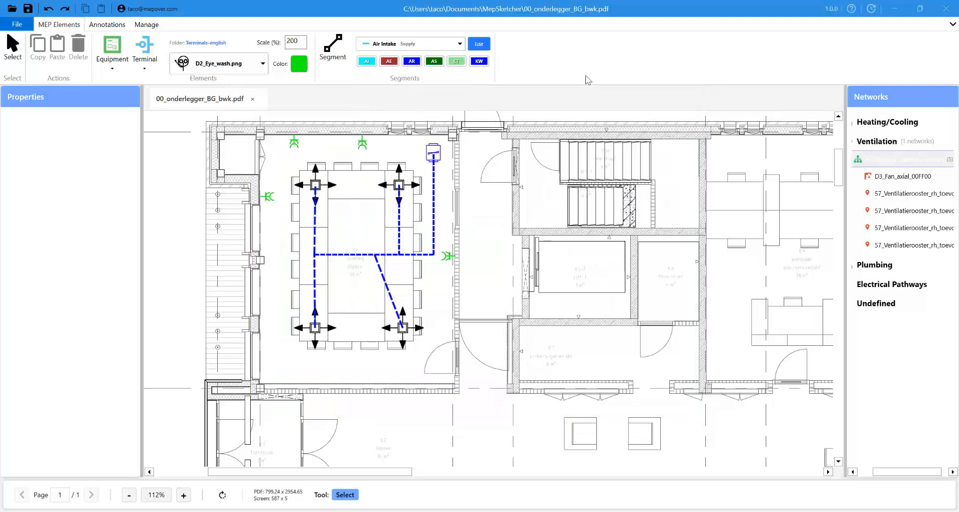